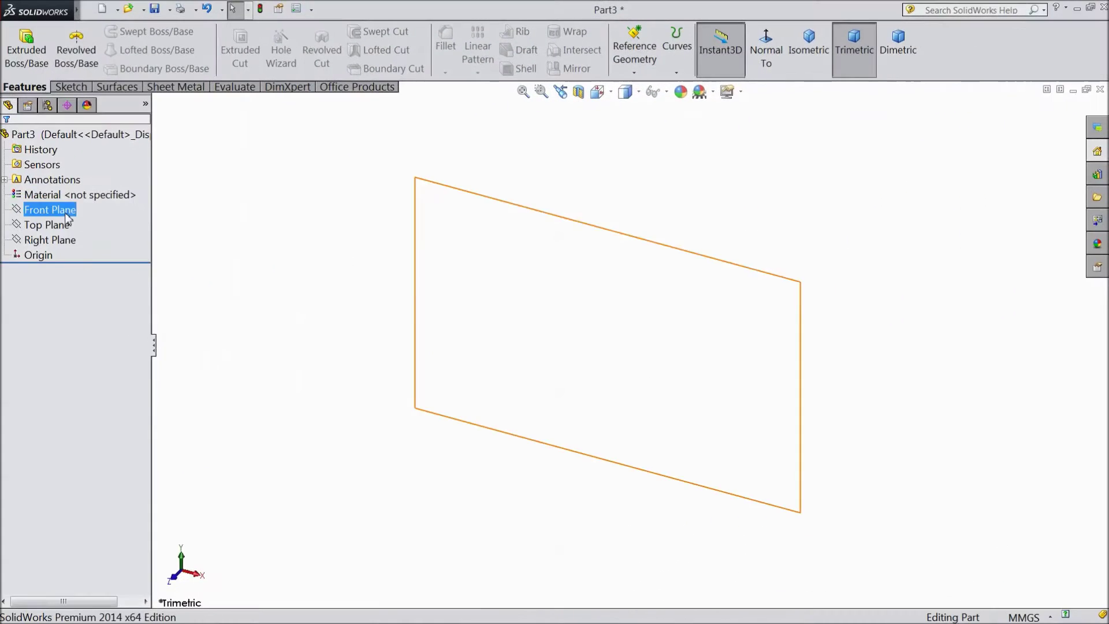
Start a new sketch on the Front Plane
click(67, 211)
click(75, 203)
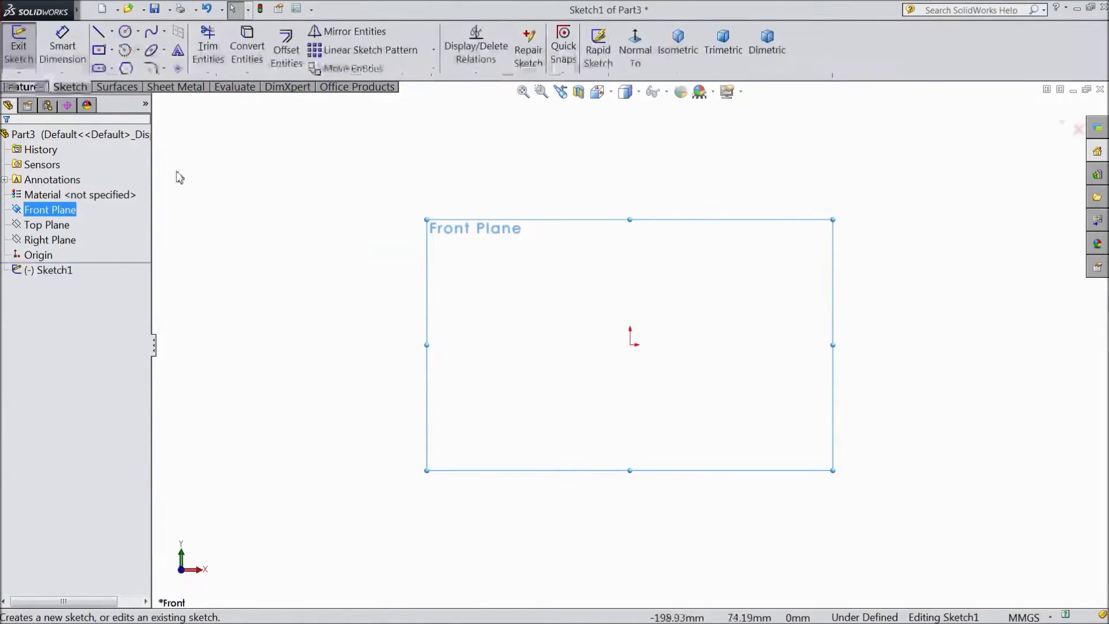
Draw a horizontal centerline from the origin out to the left and to the right
click(112, 32)
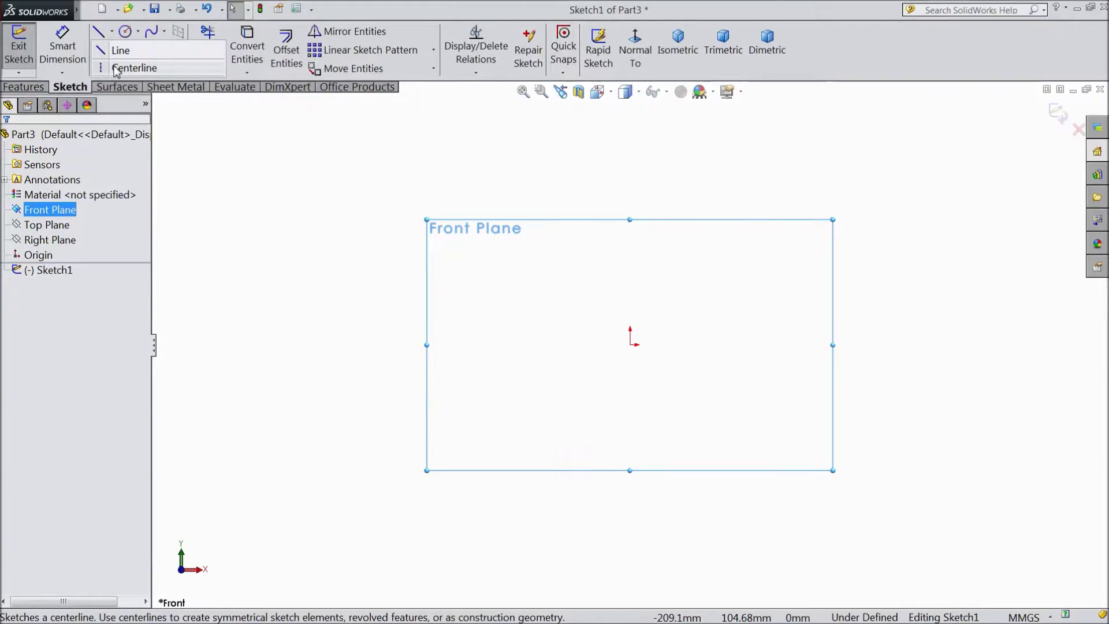
click(121, 66)
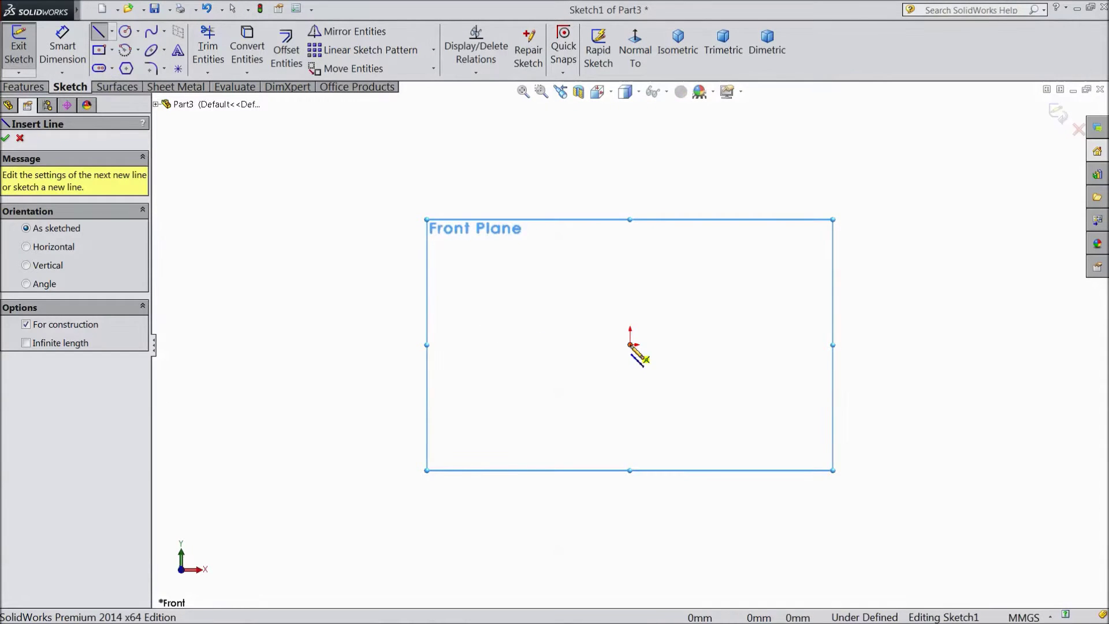
click(630, 345)
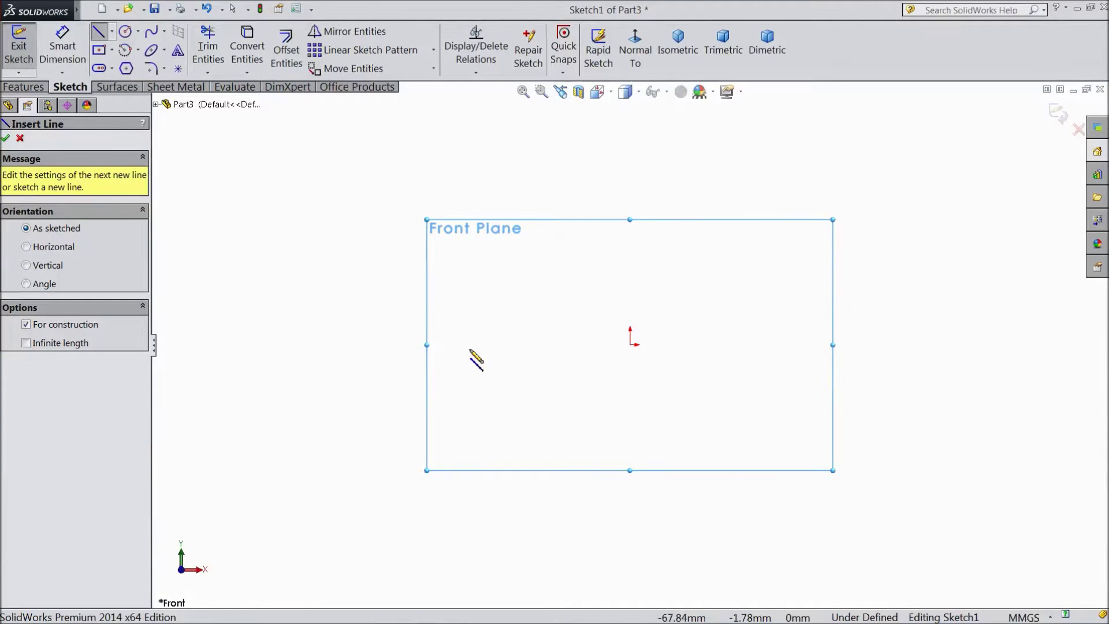
click(363, 345)
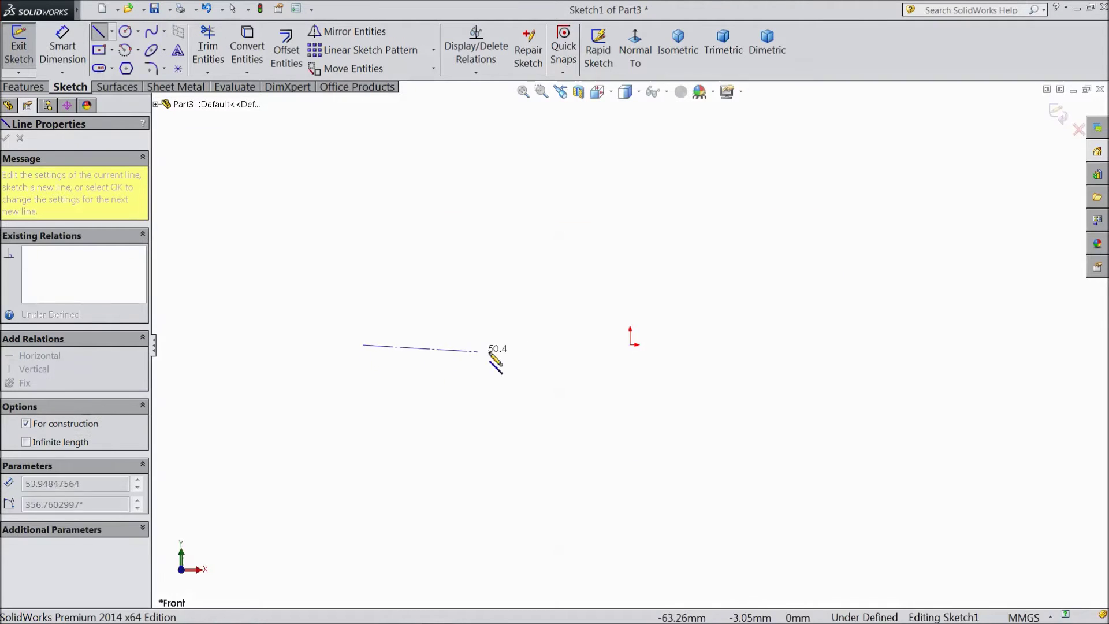
click(630, 345)
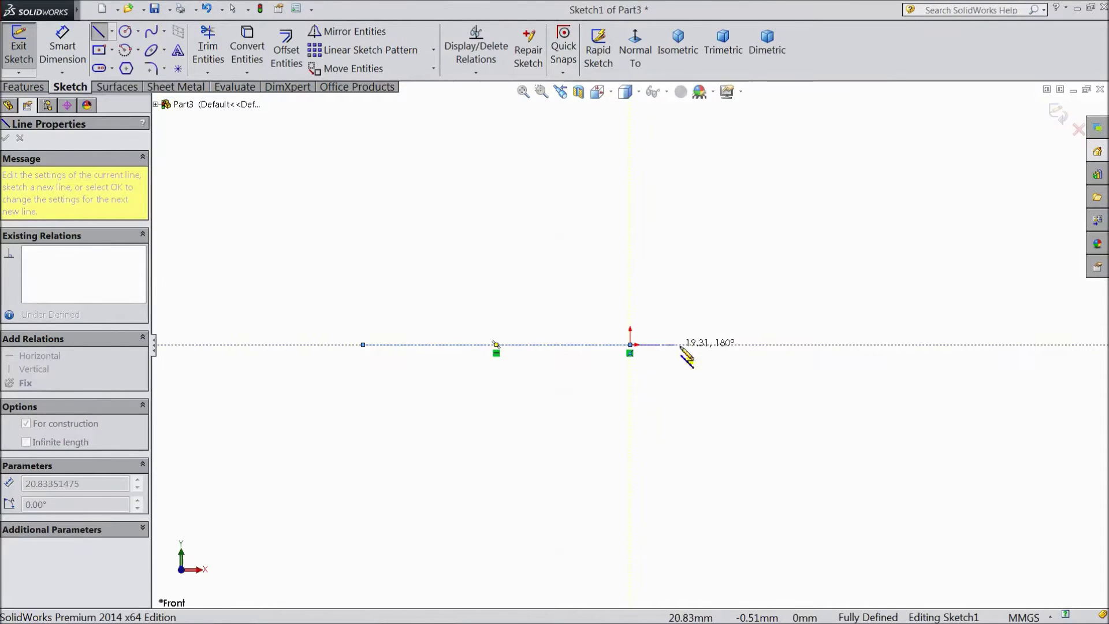
click(832, 345)
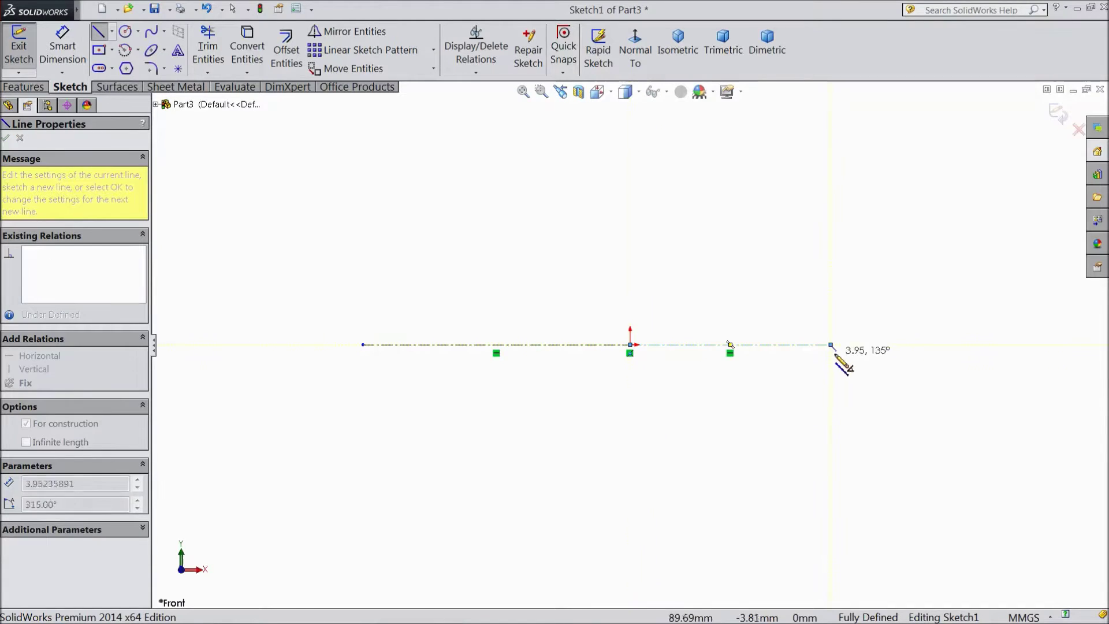
right_click(831, 345)
click(878, 118)
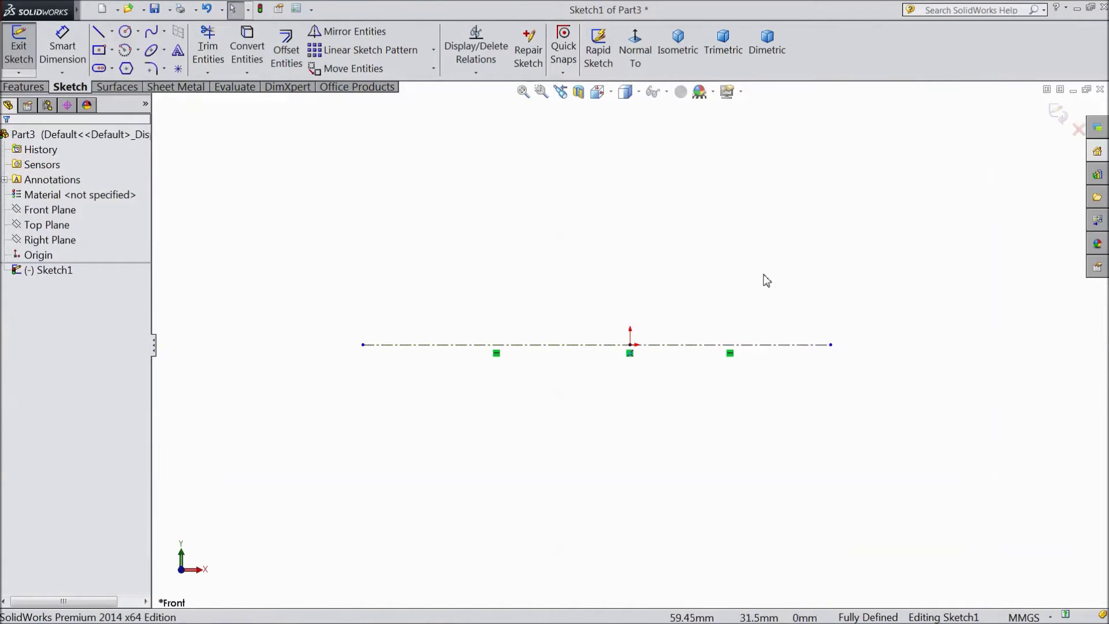
scroll(765, 277, down, 1)
Dimension the left centerline segment to 30 mm and the right segment to 20 mm
key(d)
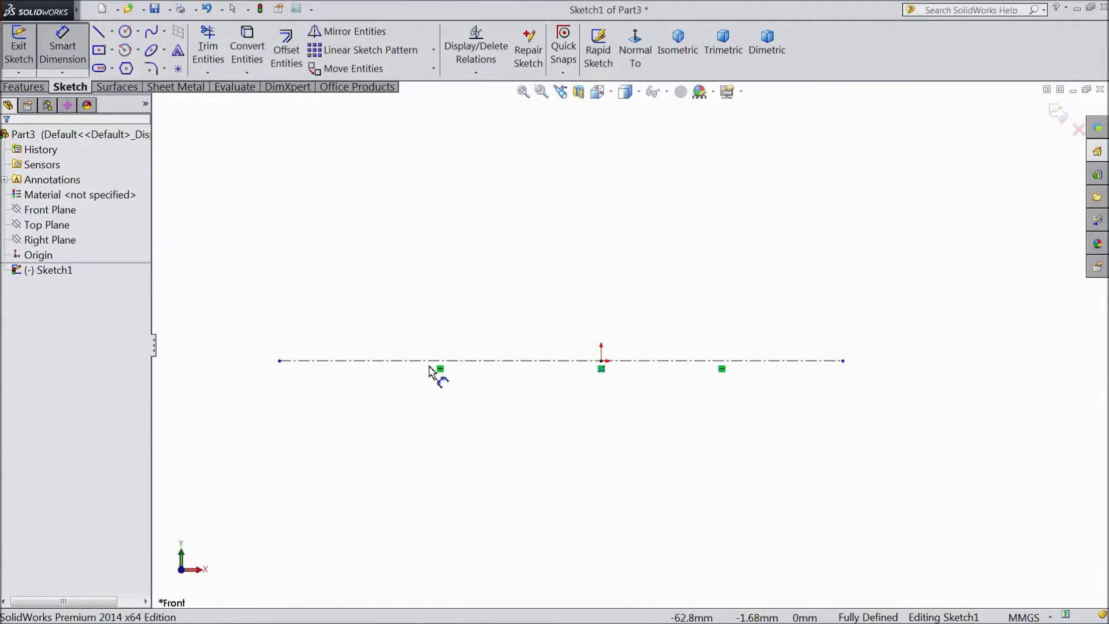
click(430, 370)
click(448, 491)
text(30)
click(378, 469)
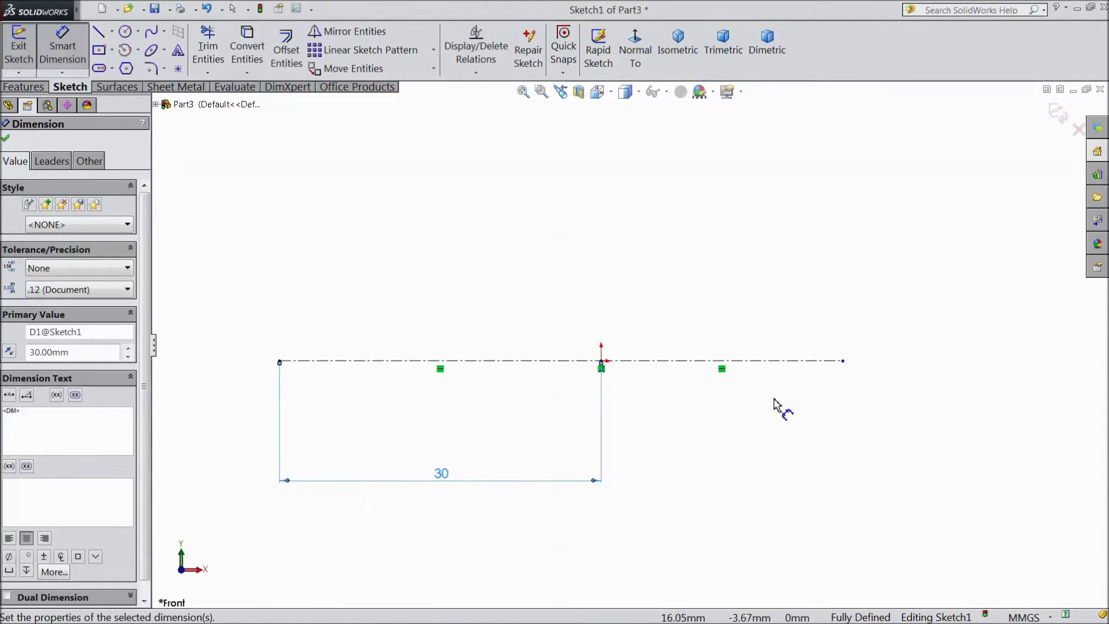
click(772, 363)
click(742, 485)
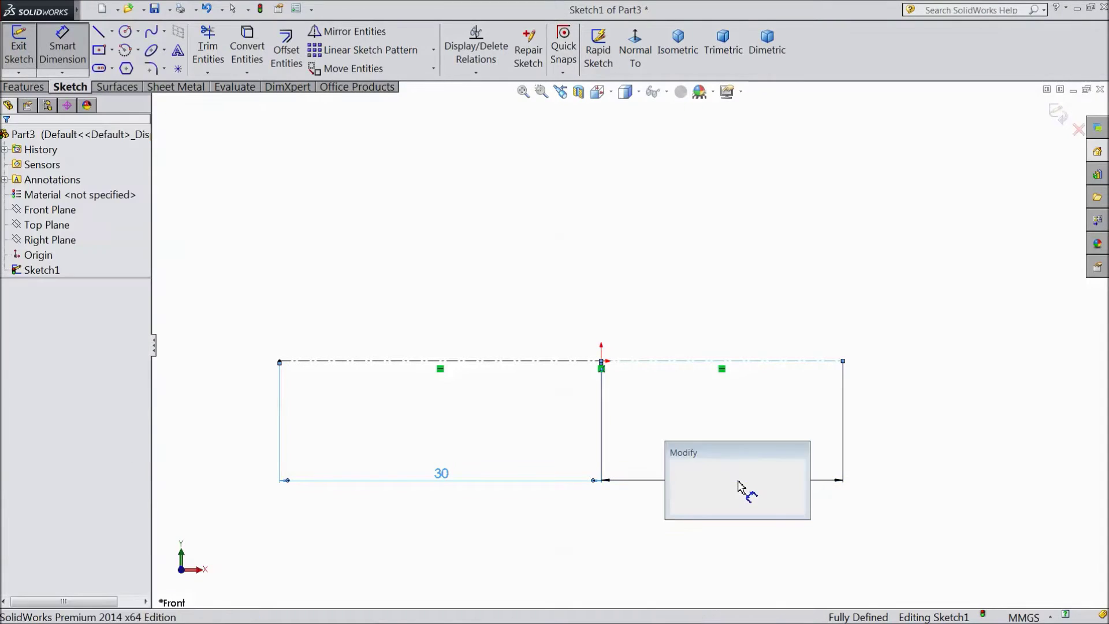
text(20)
click(676, 467)
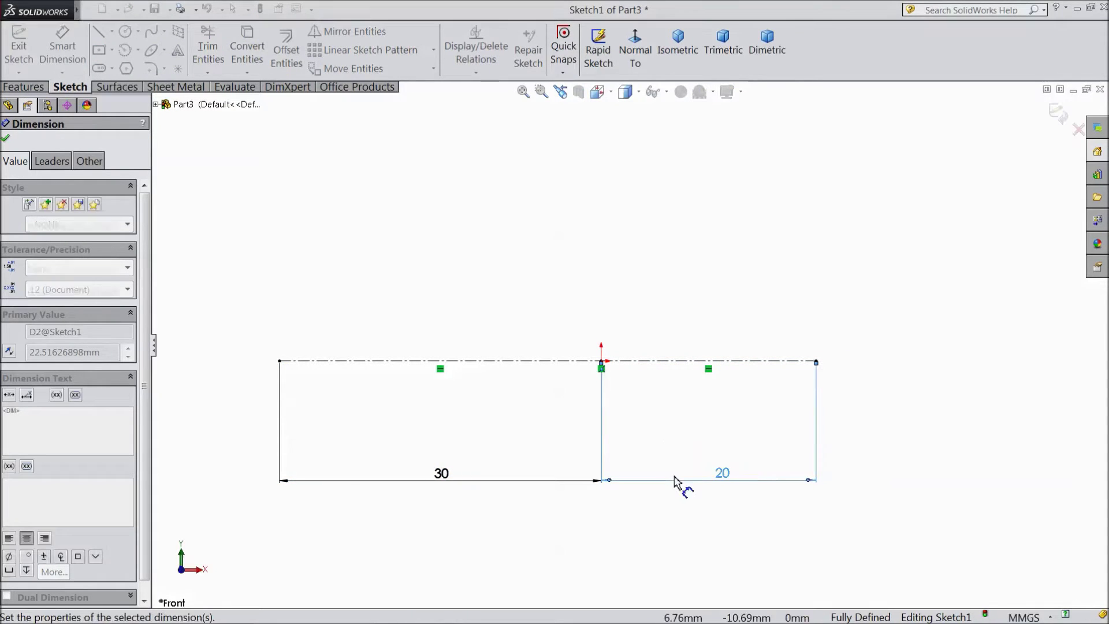
click(6, 139)
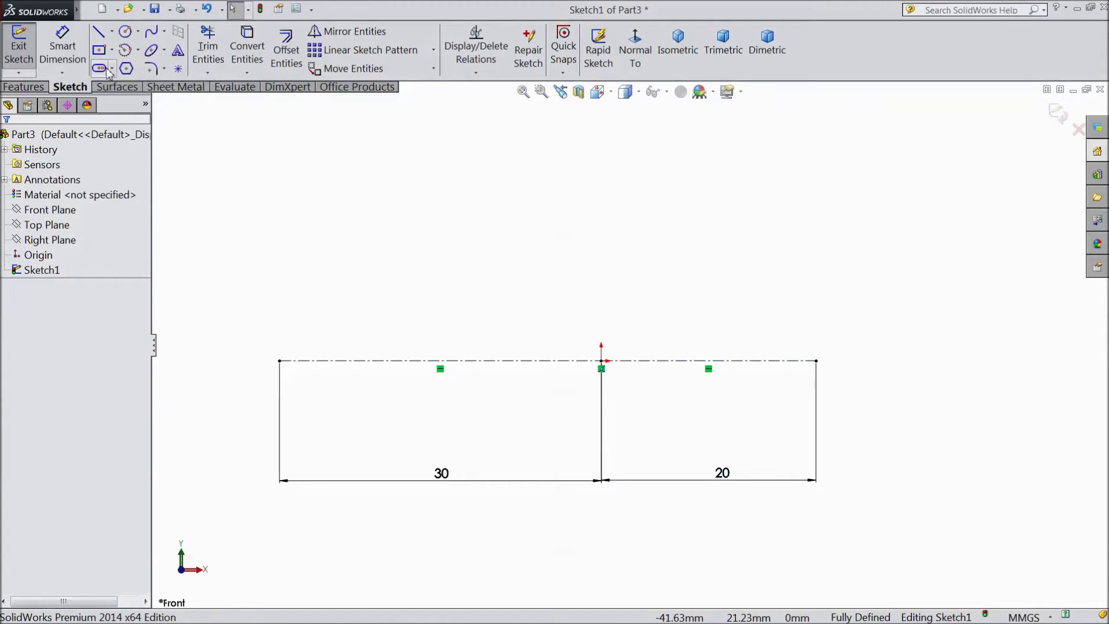
Draw concentric circle pairs at both centerline ends and a small circle on the origin
click(126, 33)
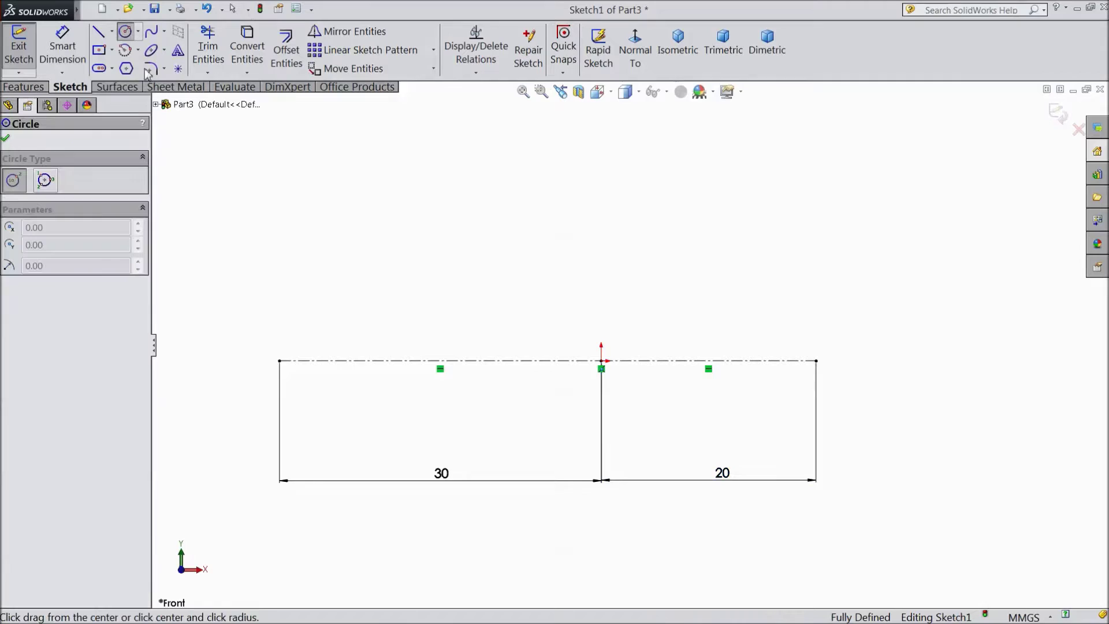
click(281, 361)
click(282, 378)
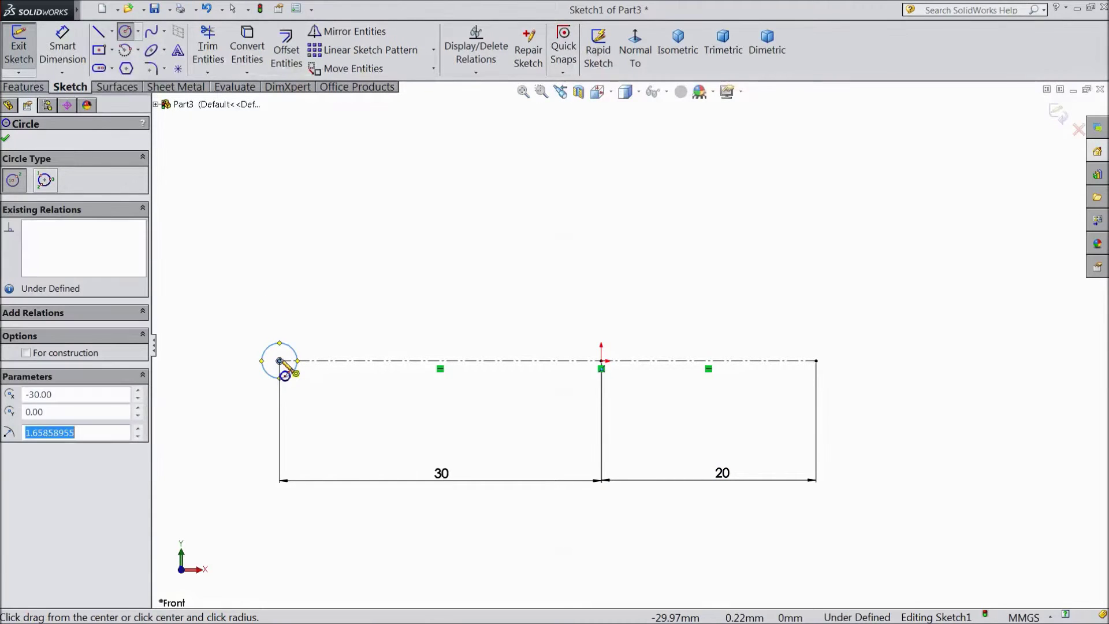
click(279, 360)
click(253, 336)
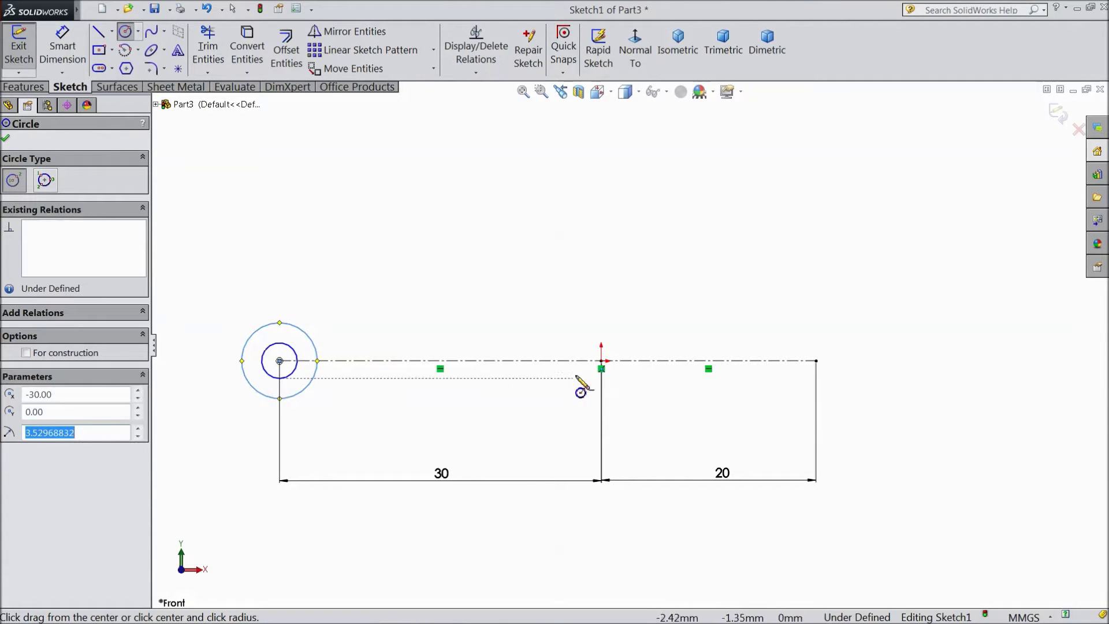
click(816, 360)
click(823, 379)
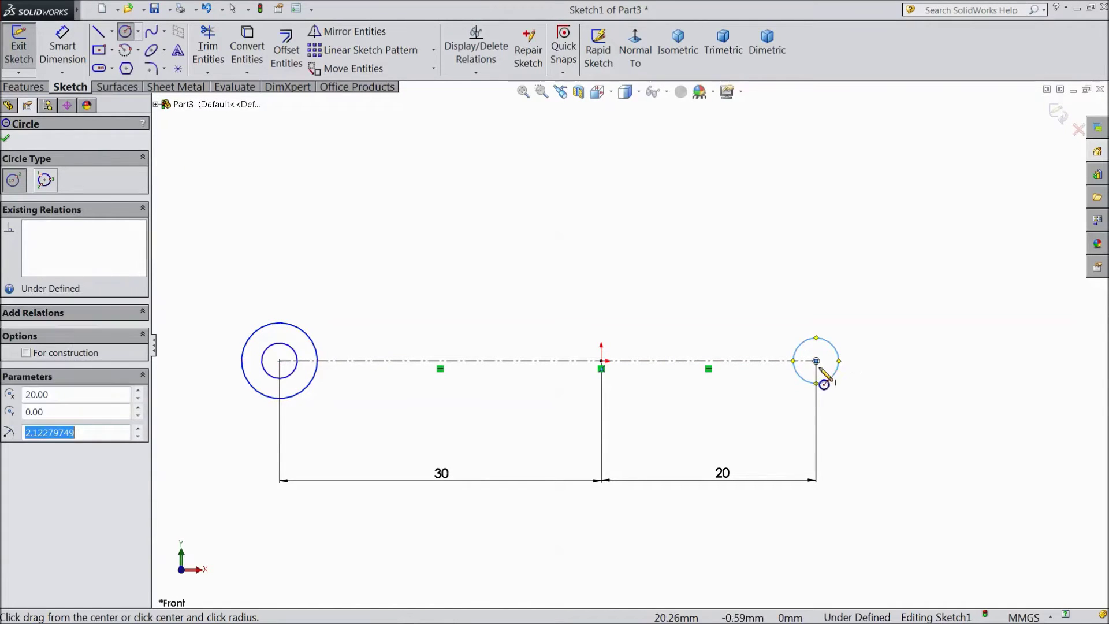
click(815, 360)
click(794, 326)
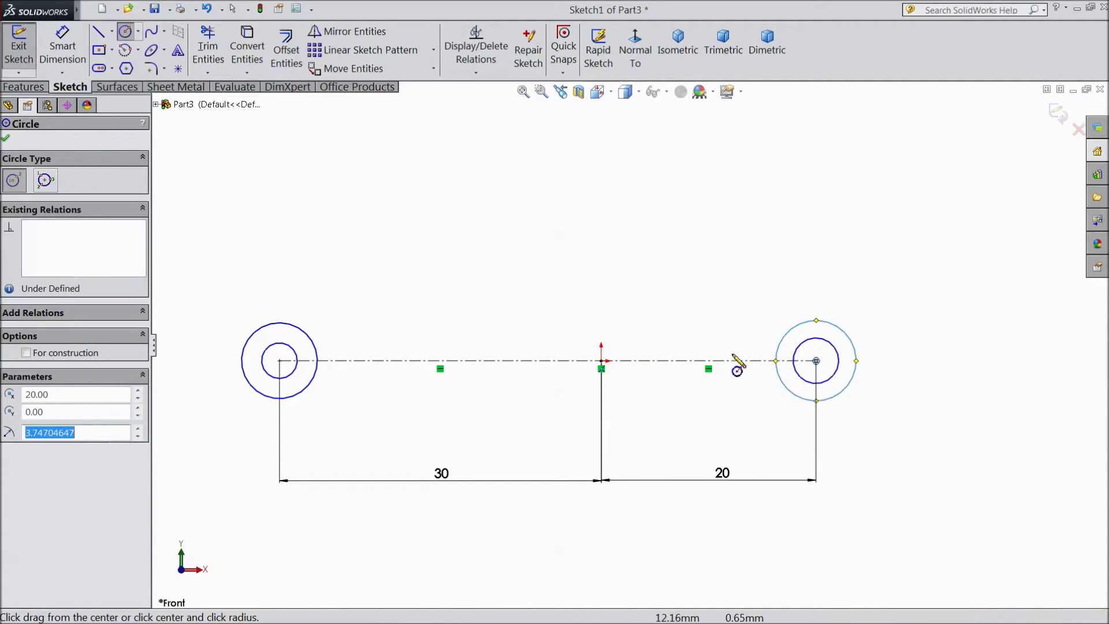
click(601, 361)
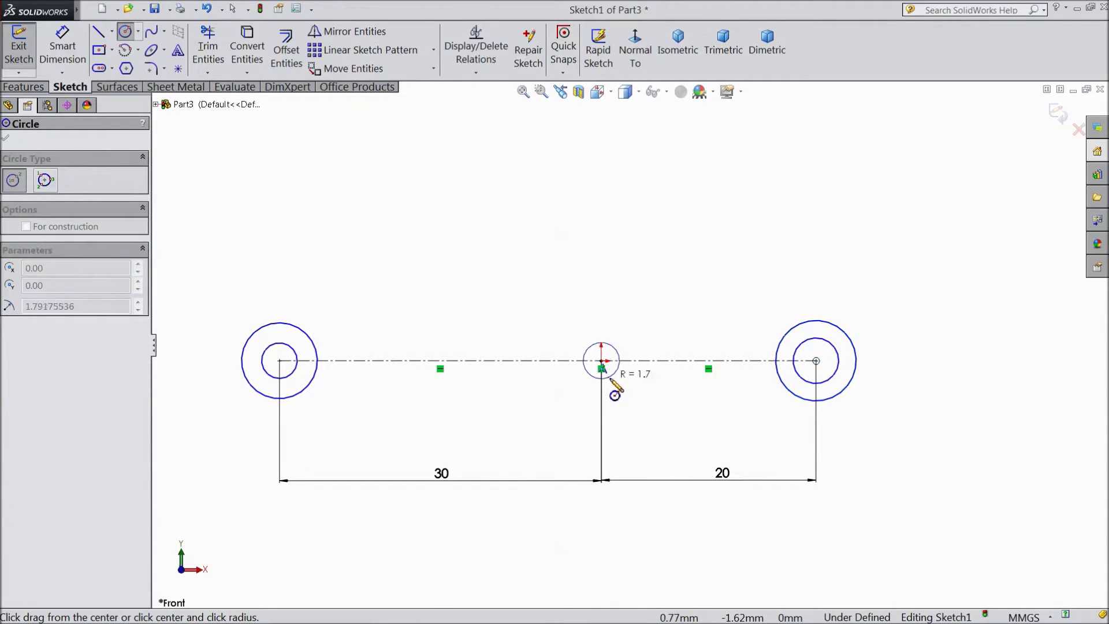
click(601, 380)
Add six hole circles along the centerline between the end rings
click(369, 360)
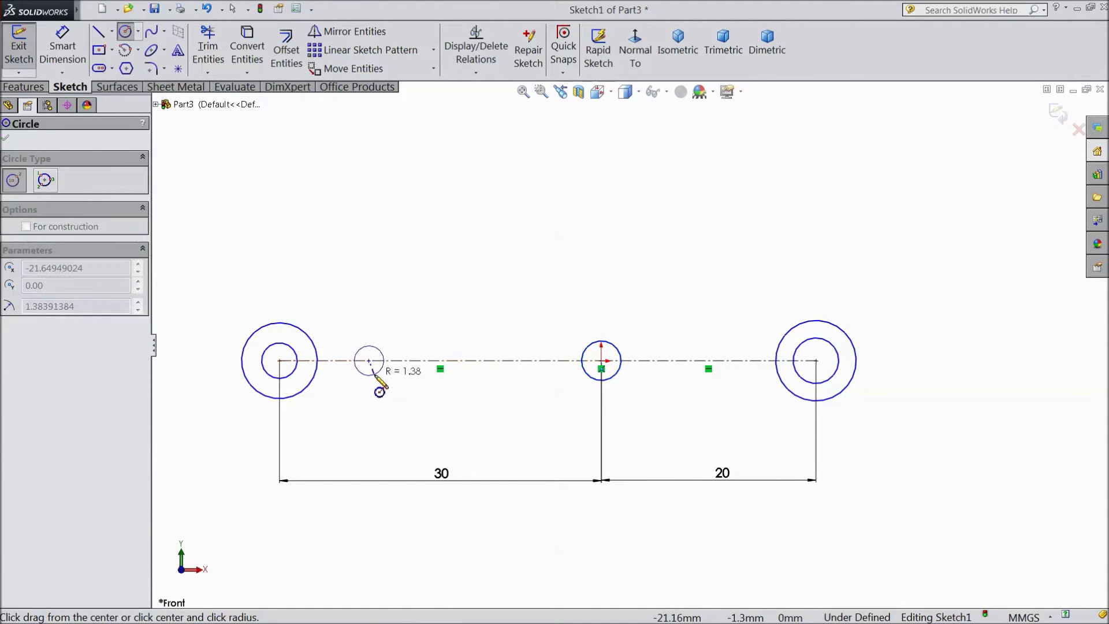
click(376, 383)
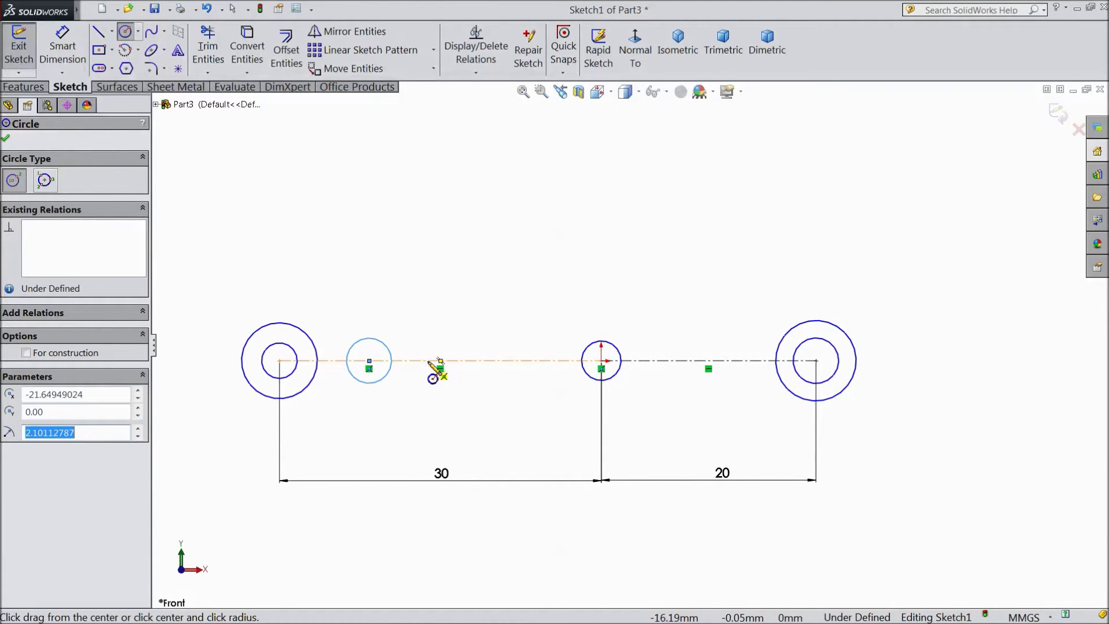
click(429, 361)
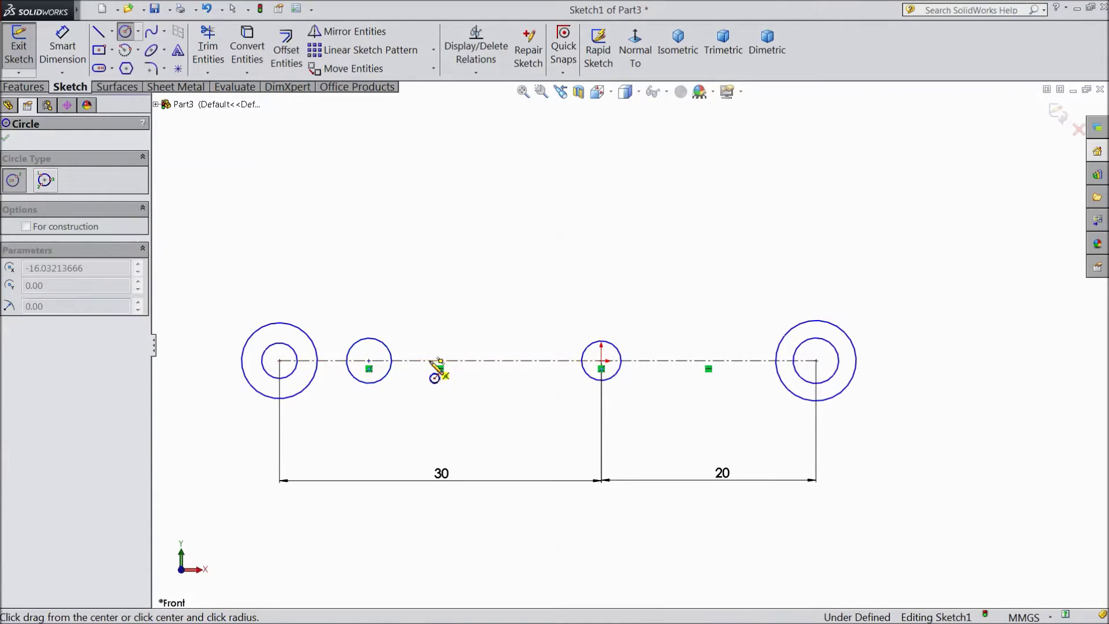
click(442, 388)
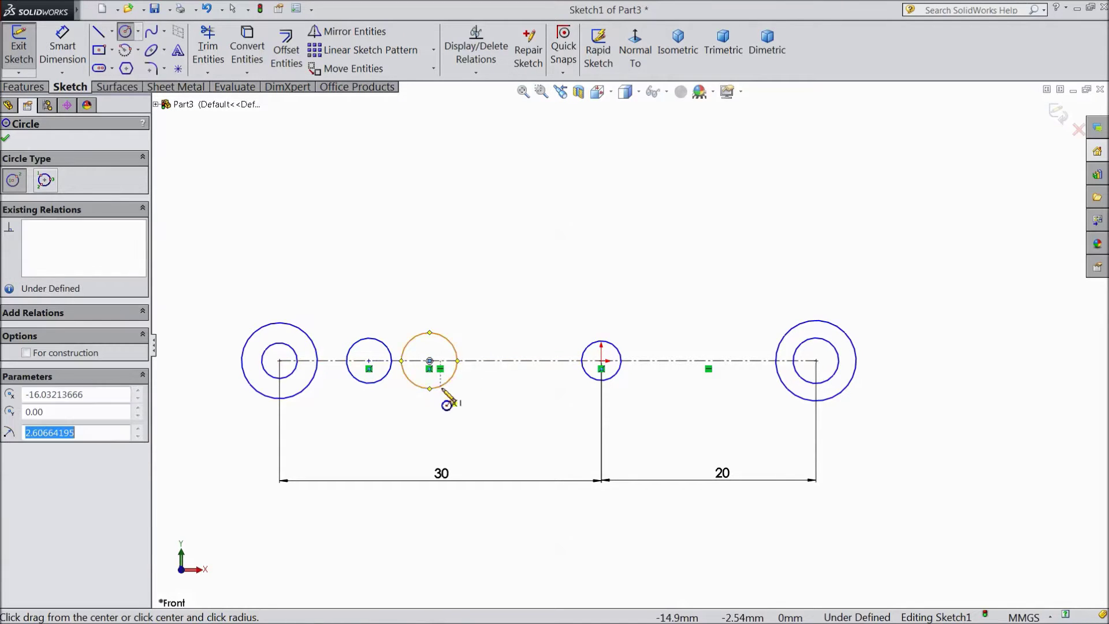
click(489, 361)
click(501, 383)
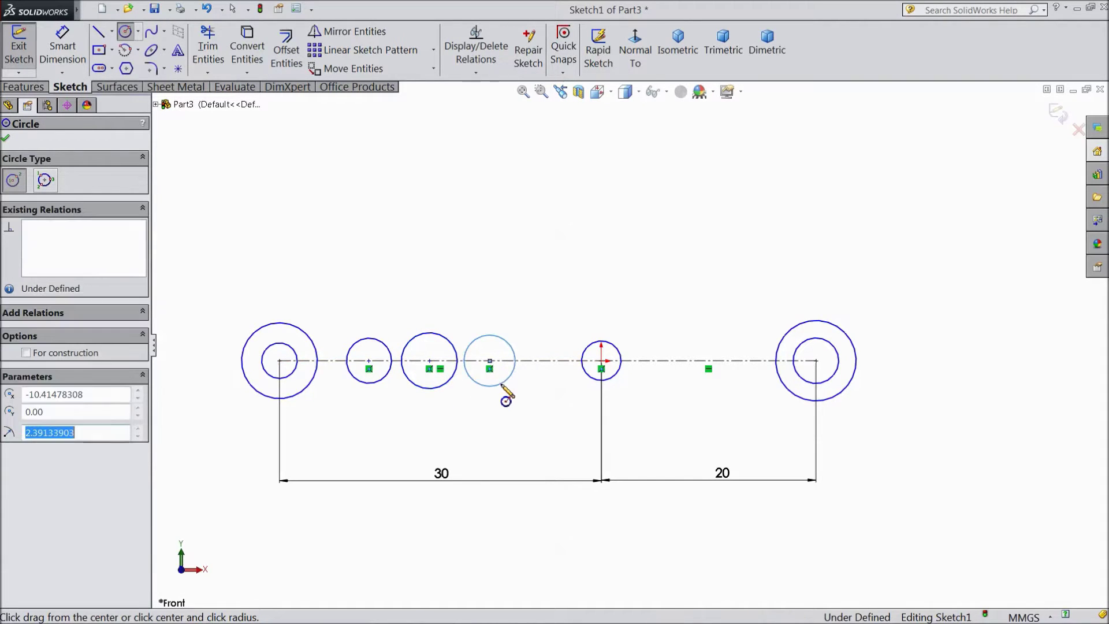
click(543, 360)
click(553, 379)
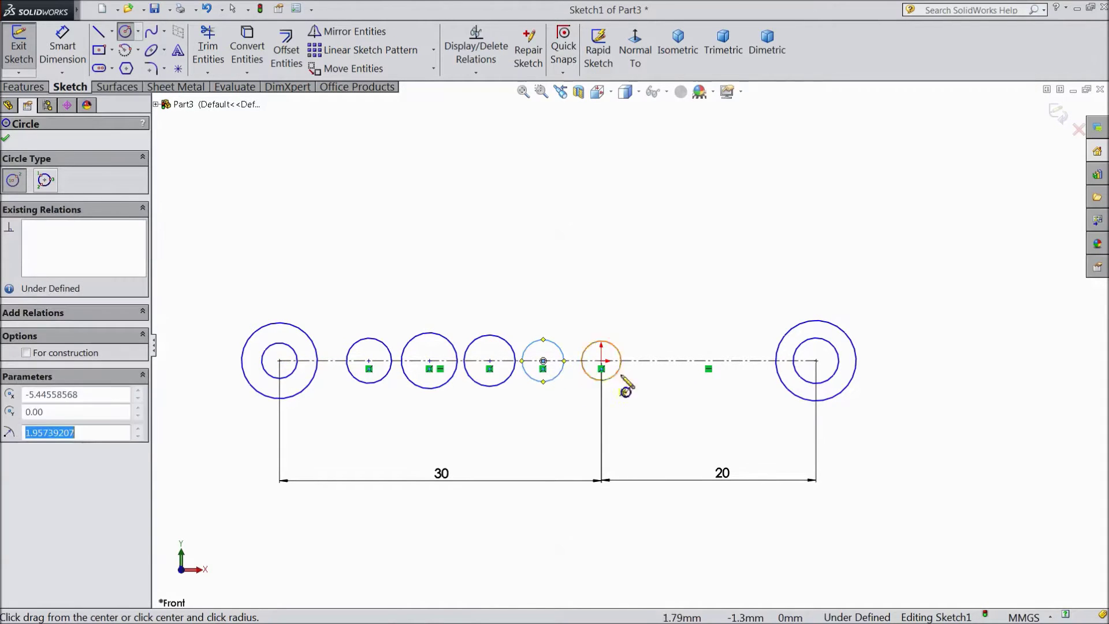
click(668, 360)
click(685, 382)
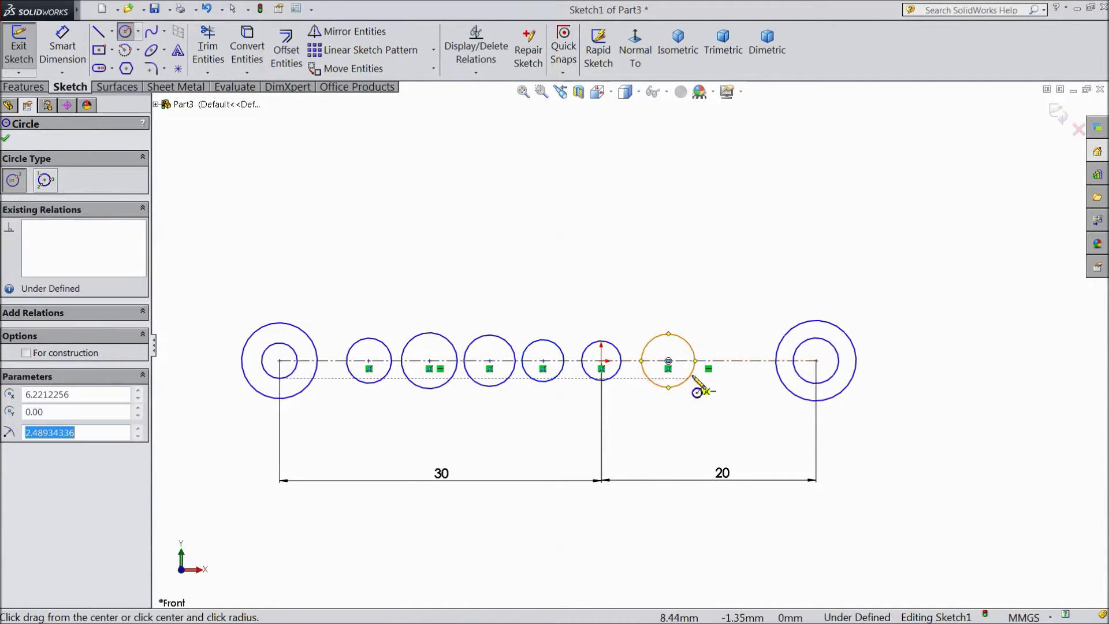
click(734, 361)
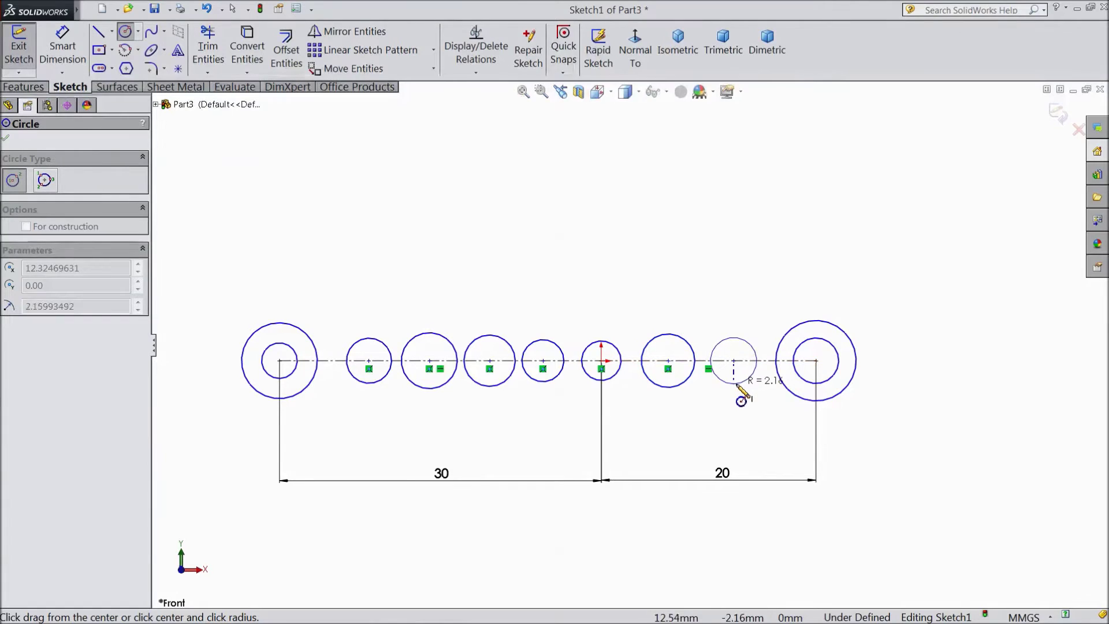
click(747, 378)
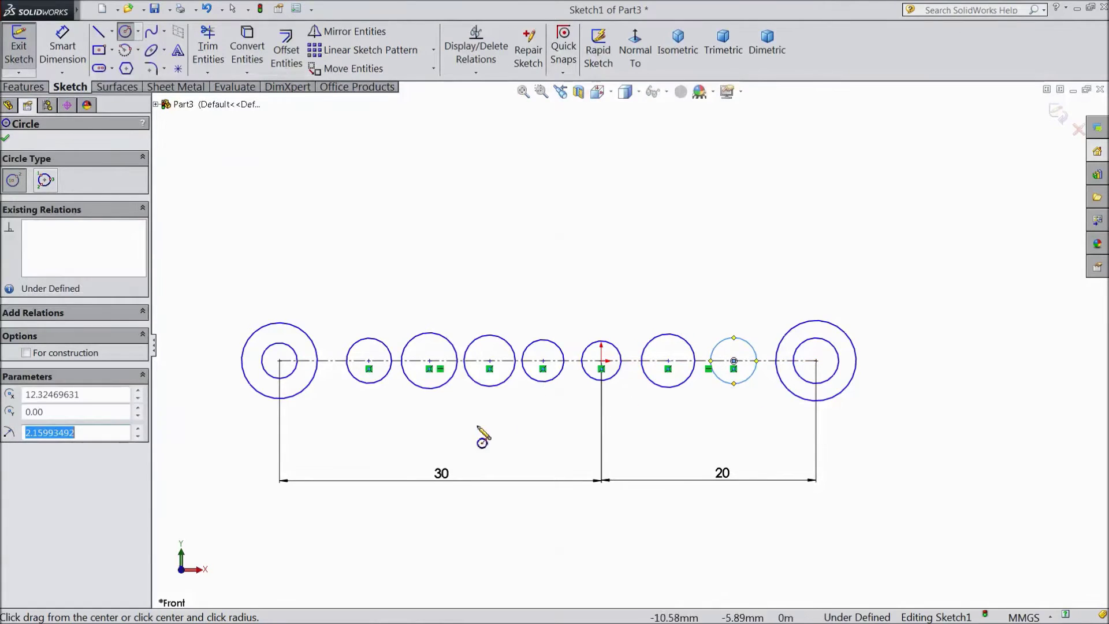
Give the left end's outer circle a Ø5 dimension and its inner circle Ø2
click(60, 54)
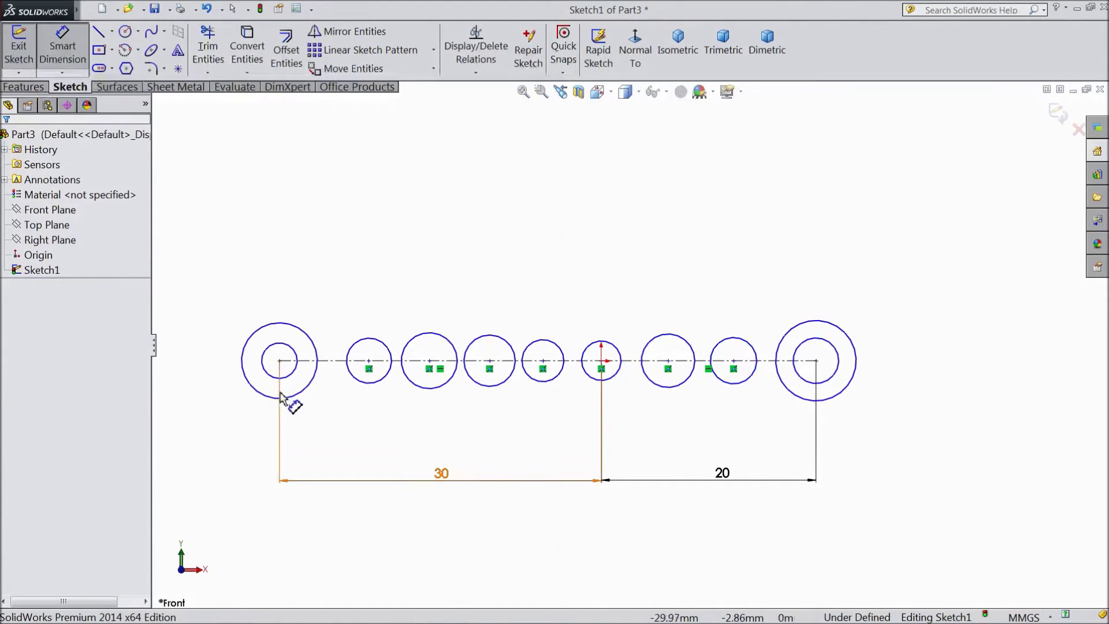
scroll(238, 399, down, 1)
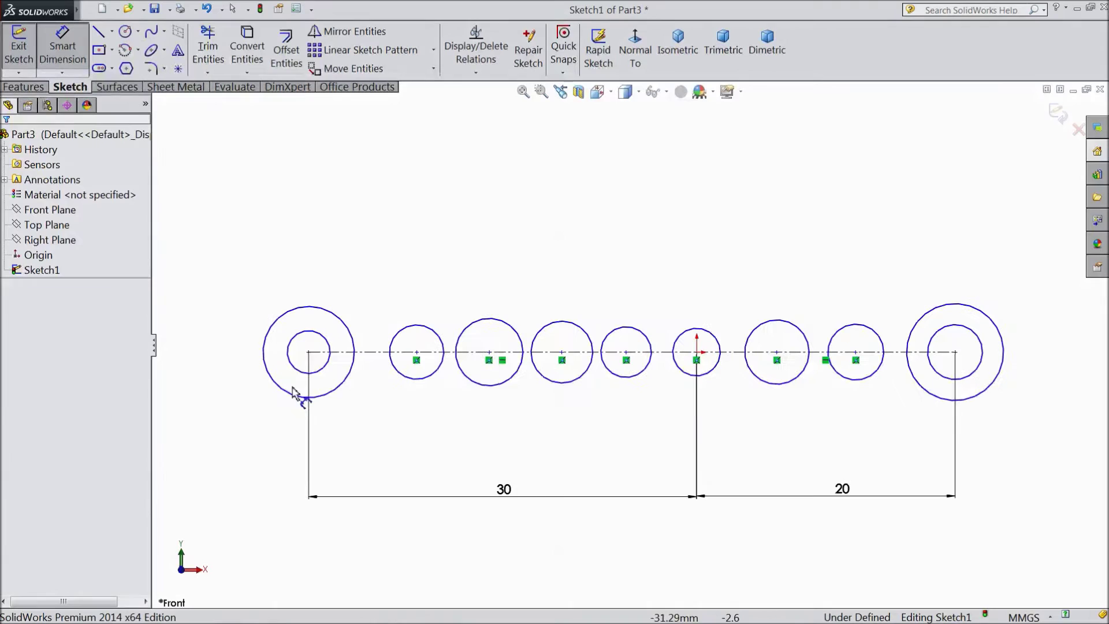
click(278, 325)
click(240, 286)
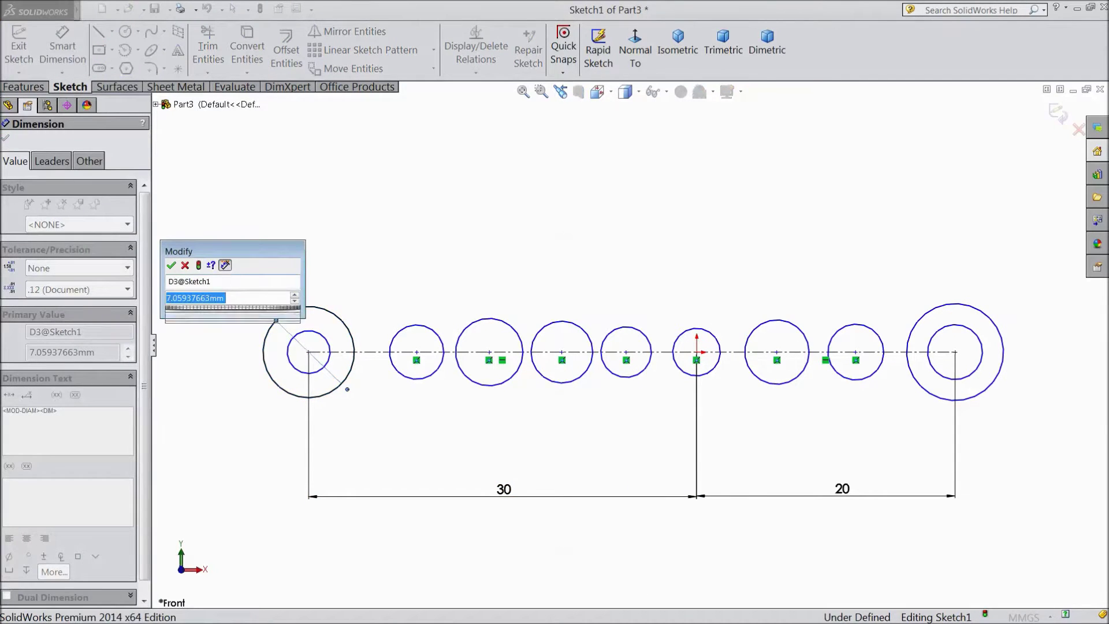
text(5)
key(Return)
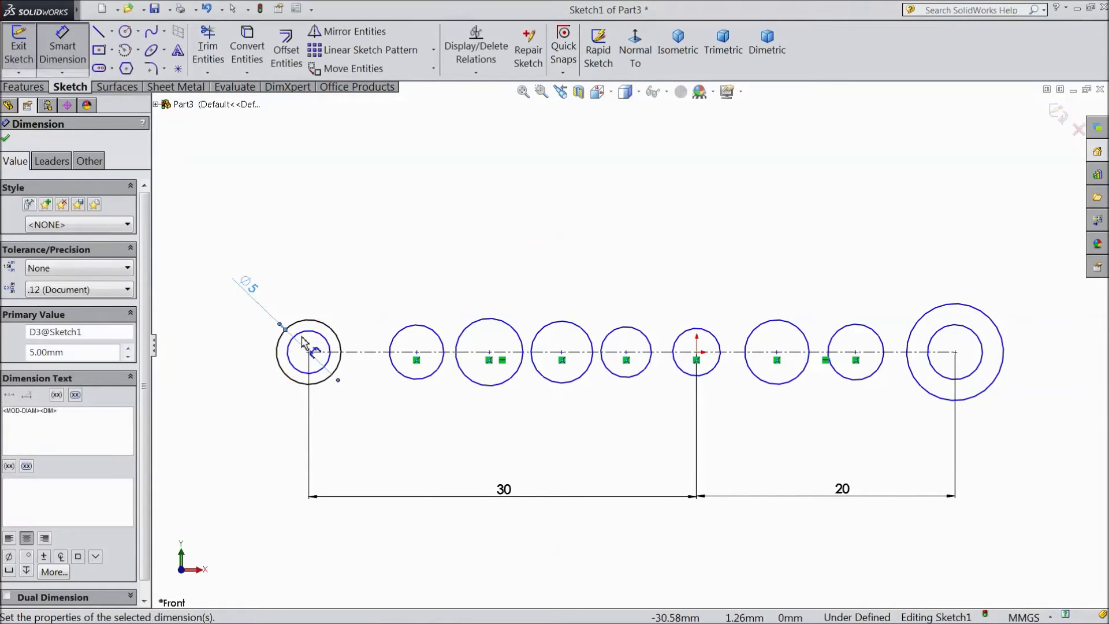
click(304, 340)
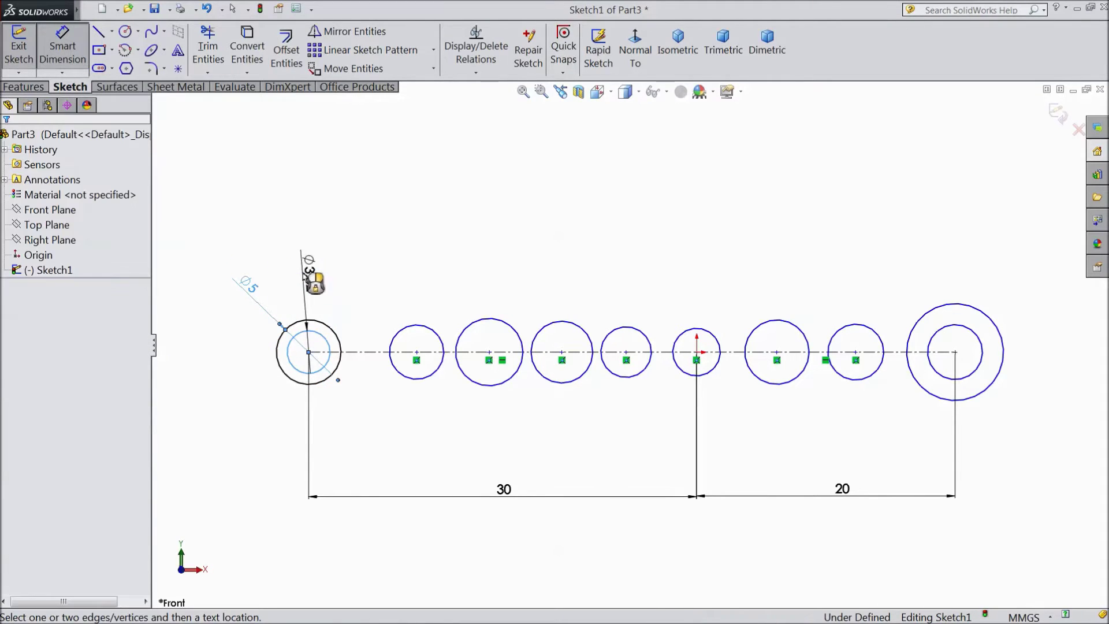
click(306, 274)
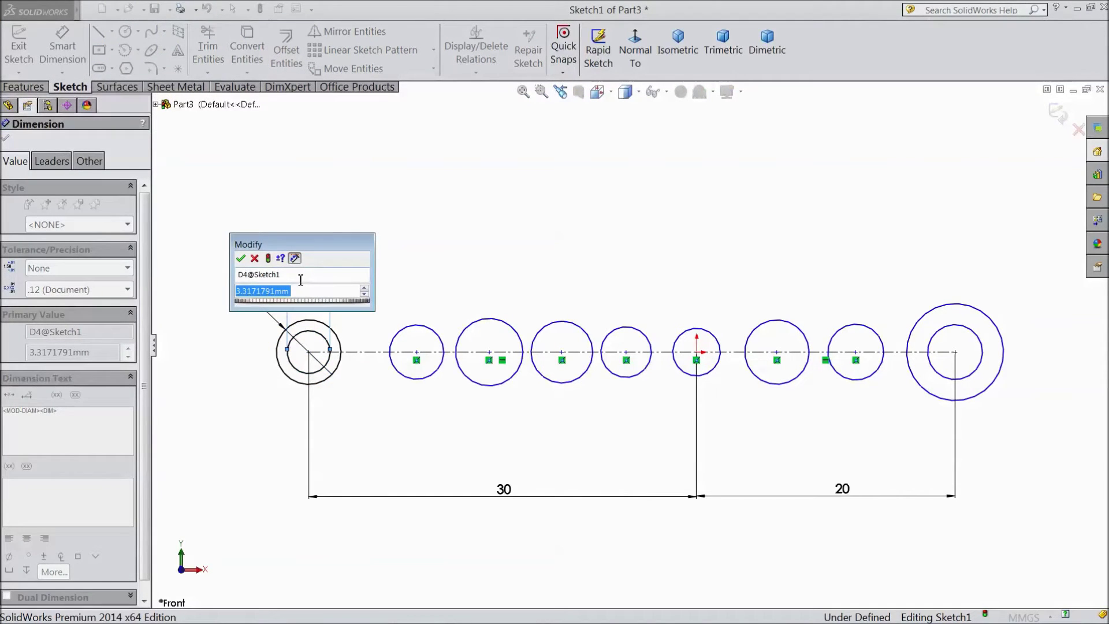
text(2)
key(Return)
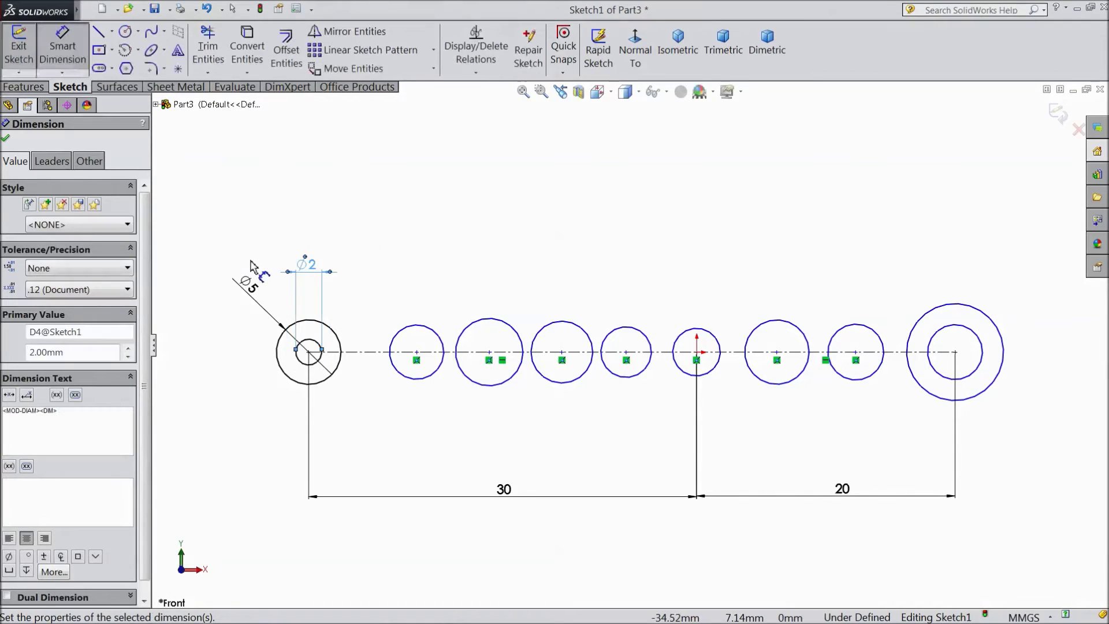
Dimension the first four row circles at Ø3.80, Ø4.20, Ø4.80 and Ø5.20
click(412, 326)
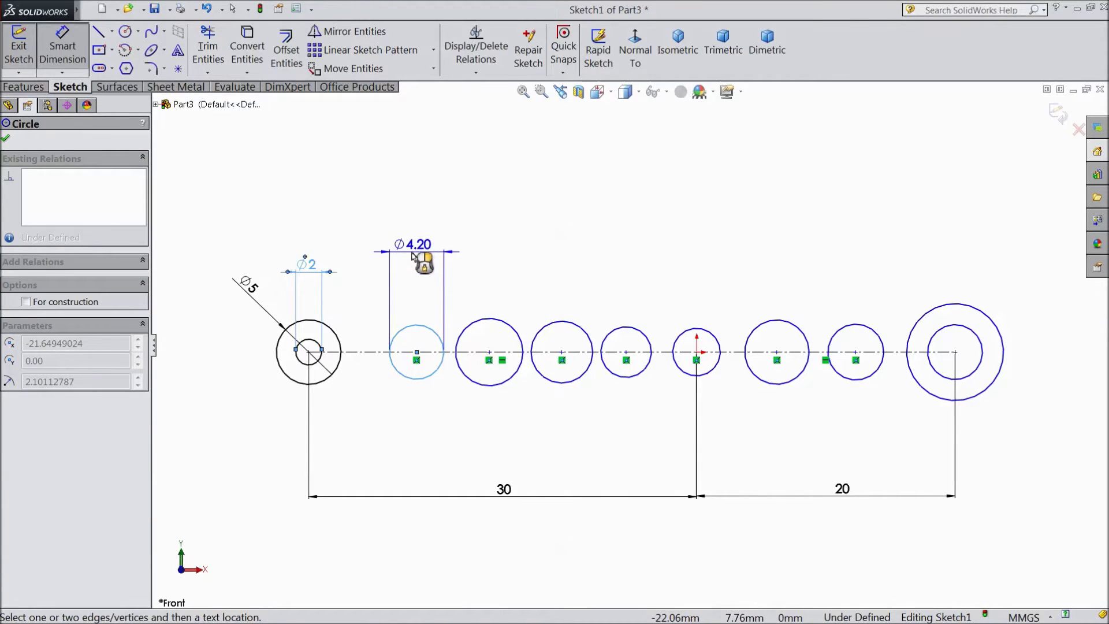
click(412, 255)
text(3.)
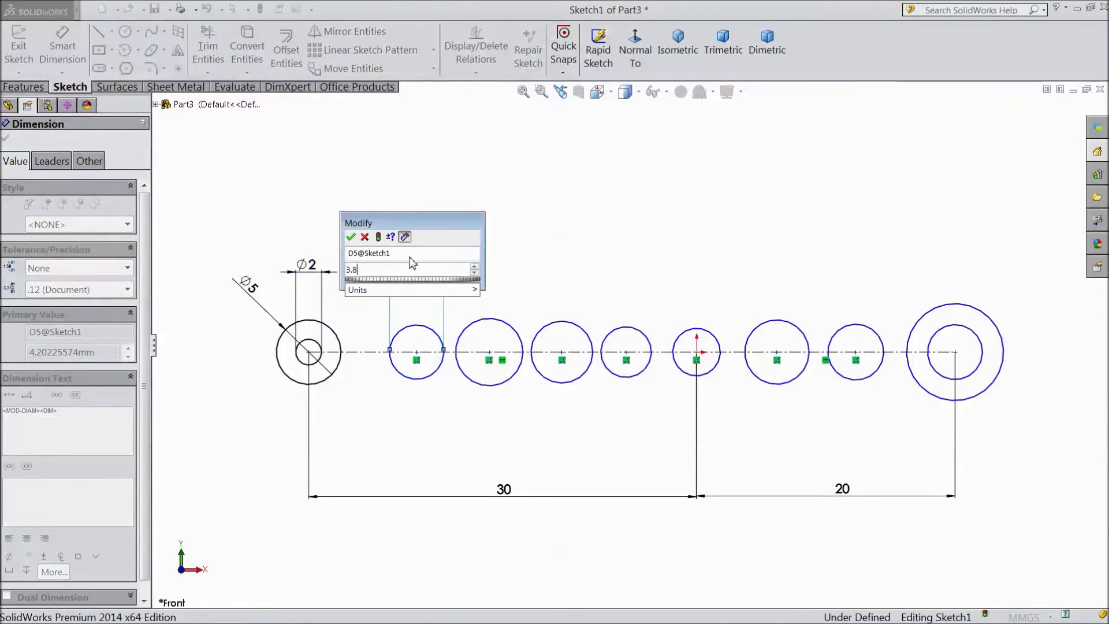
text(8)
key(Return)
click(488, 321)
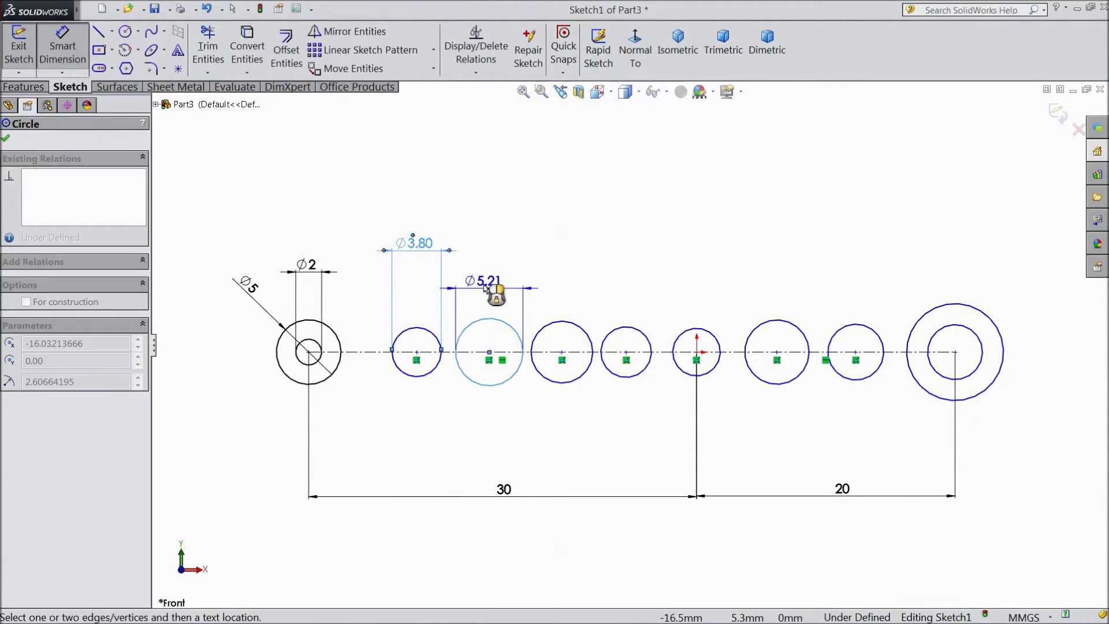
click(499, 257)
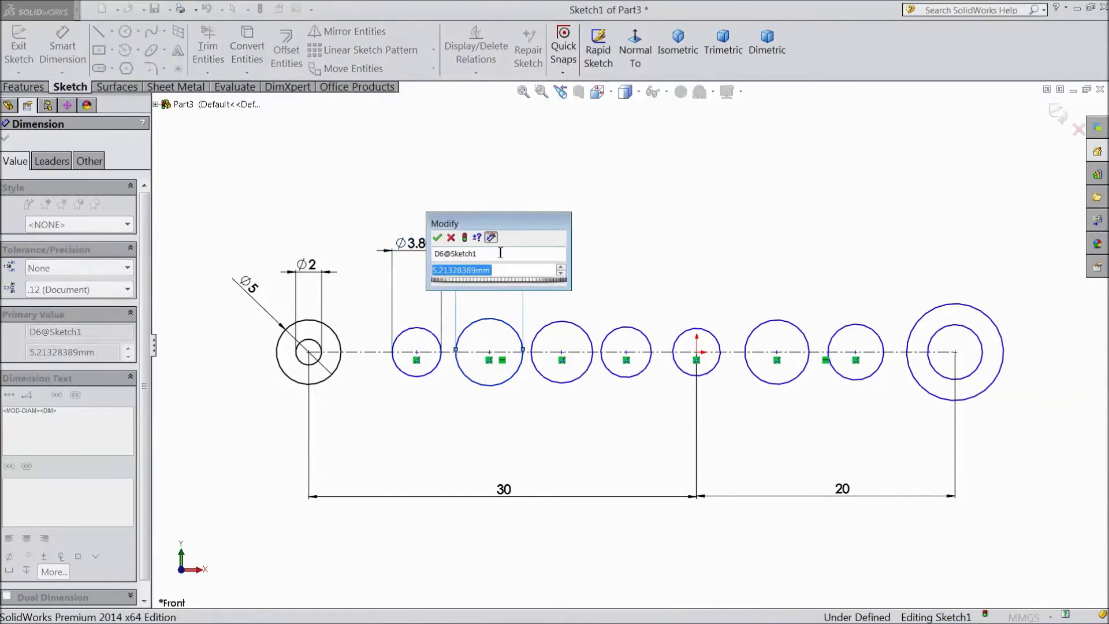
text(4.2)
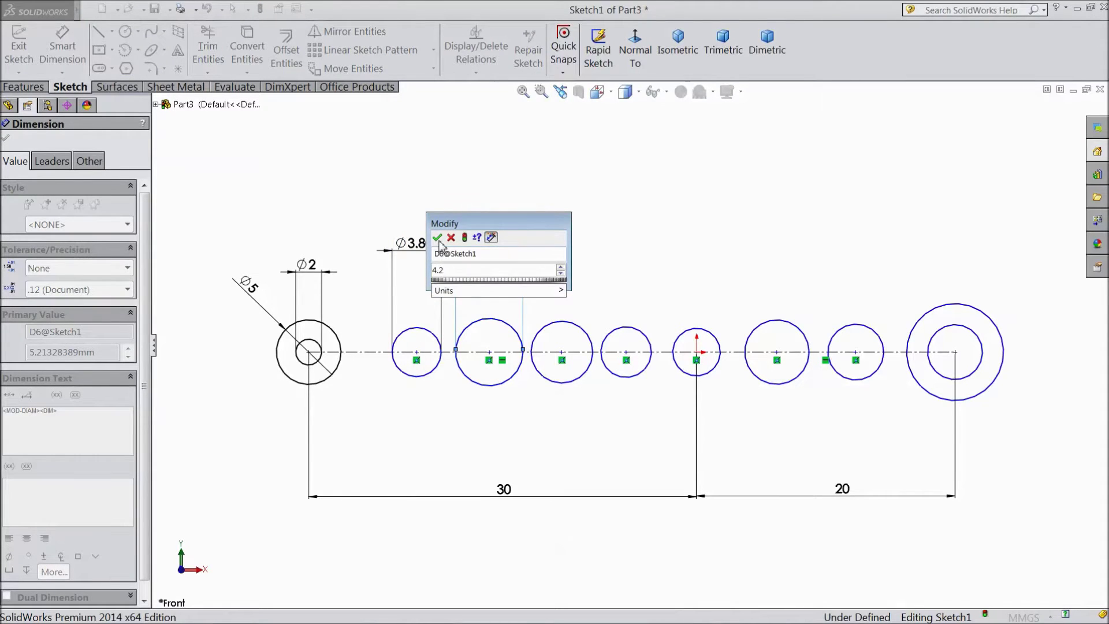
click(437, 238)
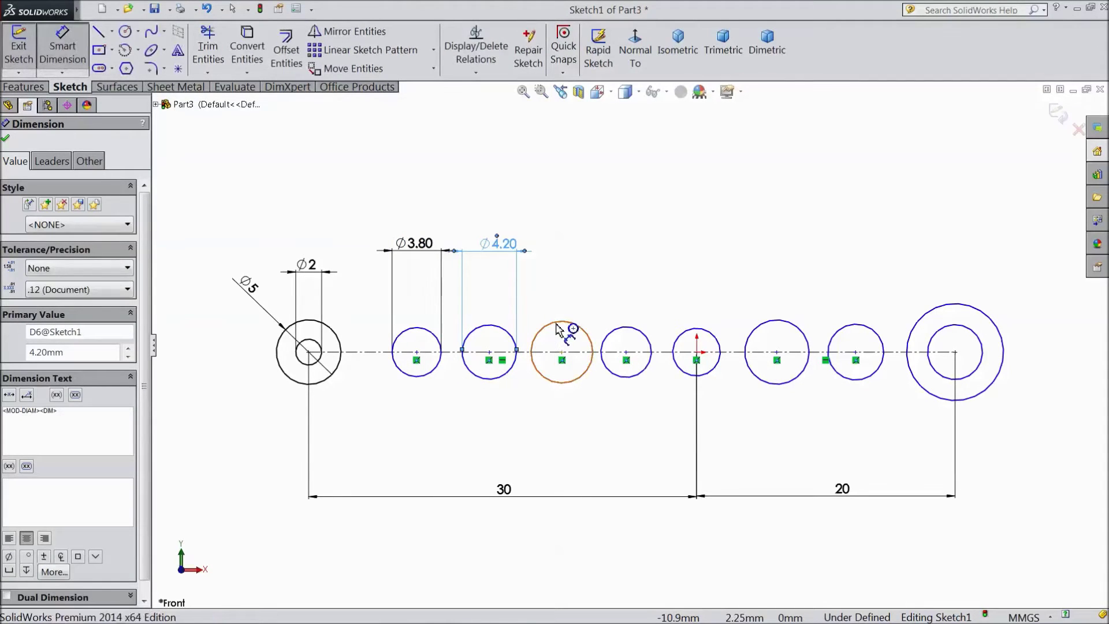
click(556, 326)
click(563, 254)
text(4.8)
click(498, 236)
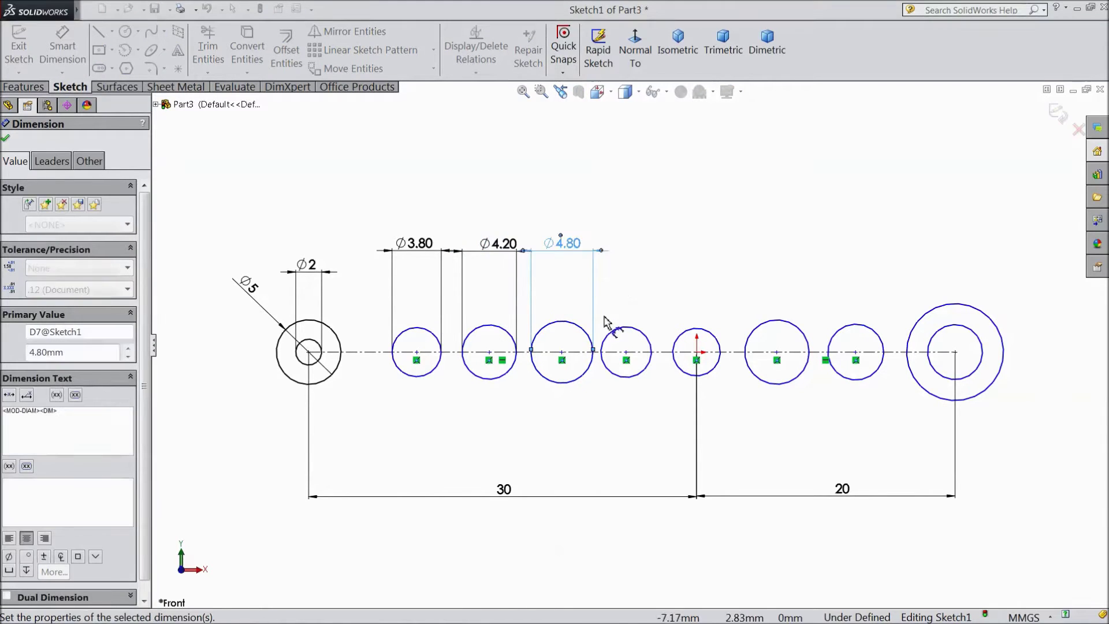
click(644, 334)
click(635, 241)
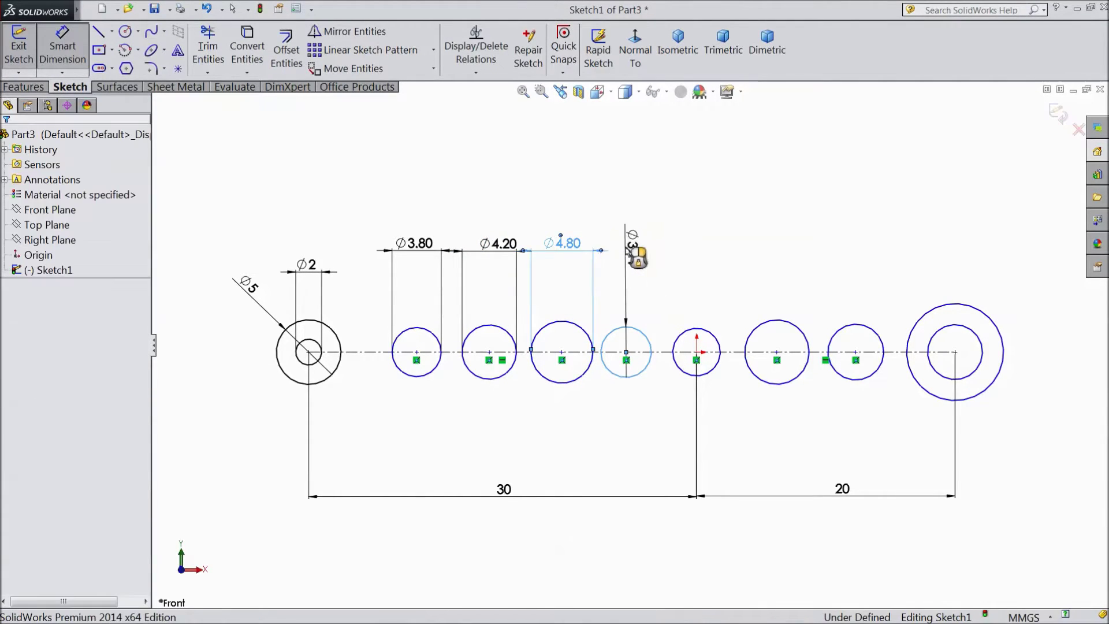
text(5.2)
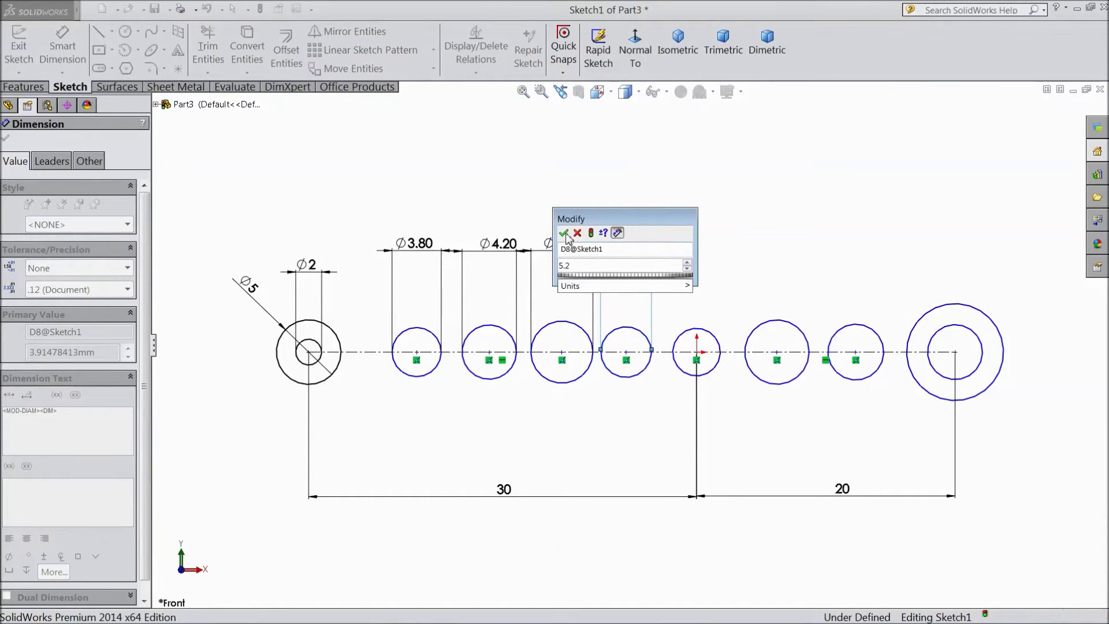
click(563, 233)
Dimension the origin circle Ø2 and the next two row circles Ø5.20 and Ø4.20
click(712, 334)
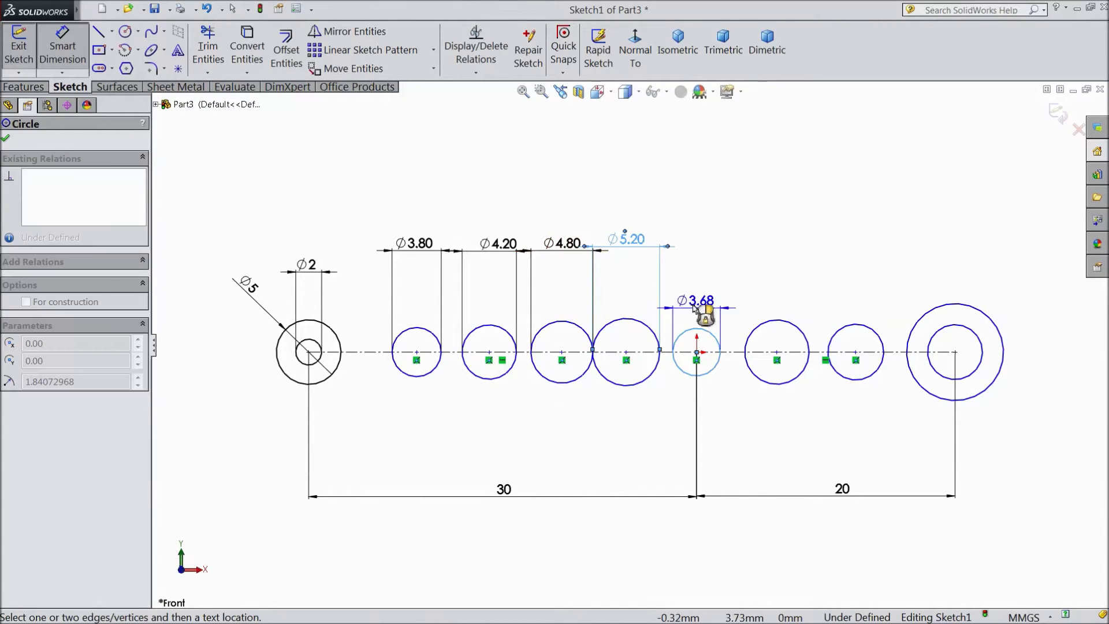
click(699, 220)
text(2)
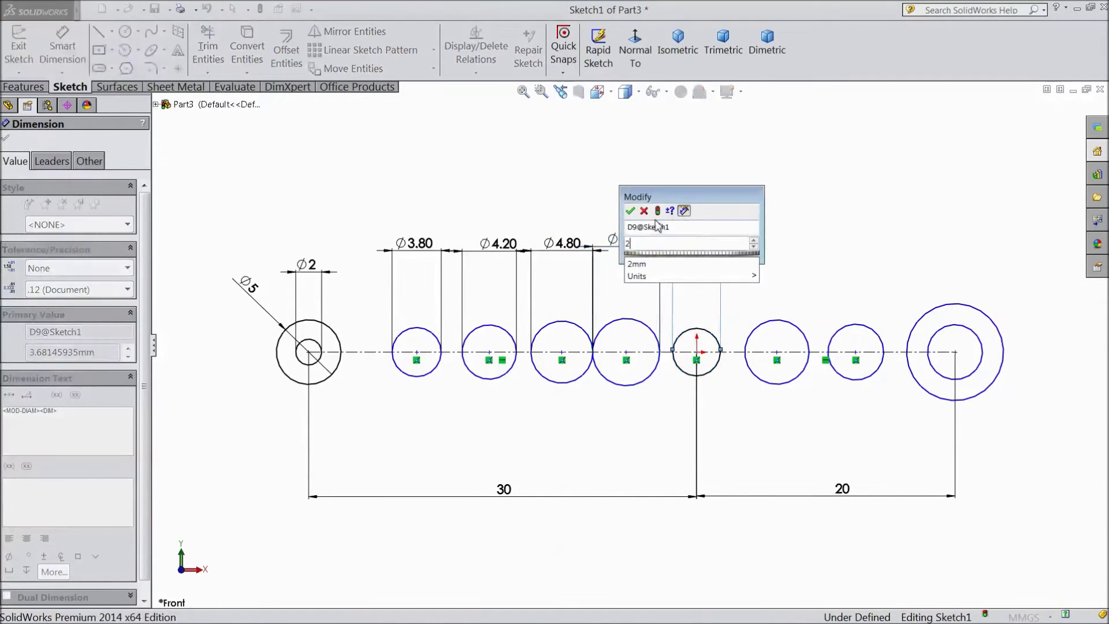
click(630, 212)
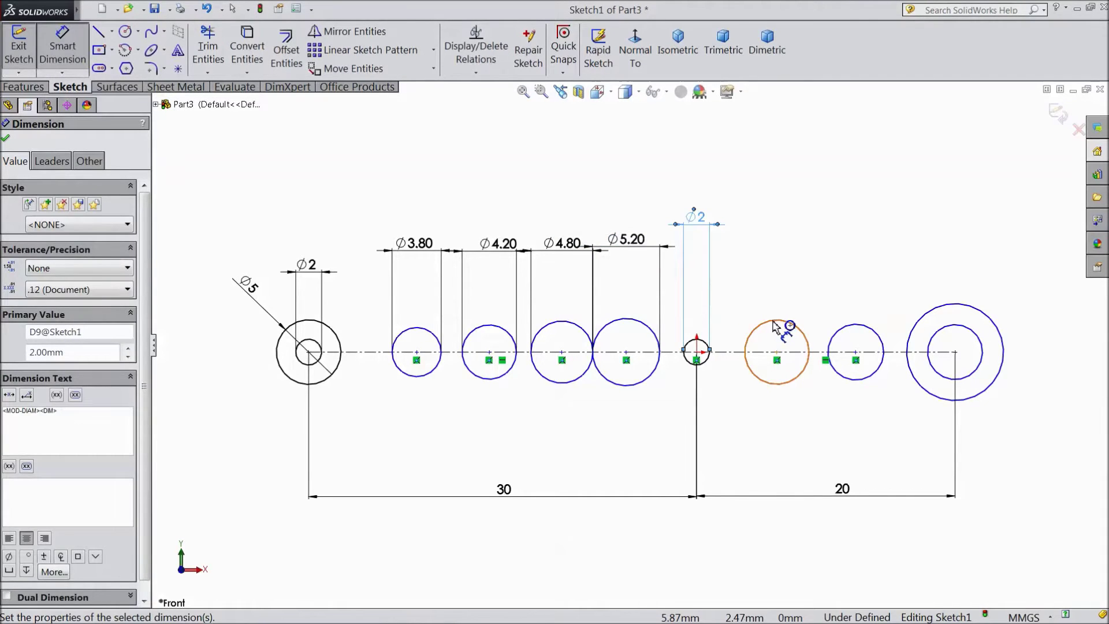
click(774, 326)
click(774, 254)
text(5.)
key(Return)
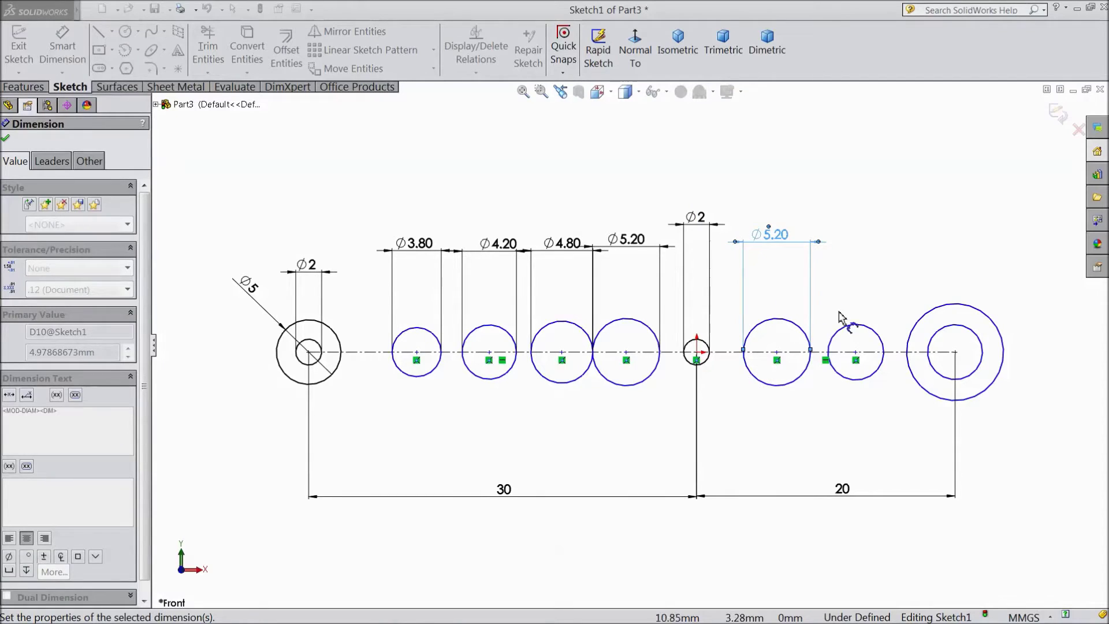
click(851, 327)
click(864, 274)
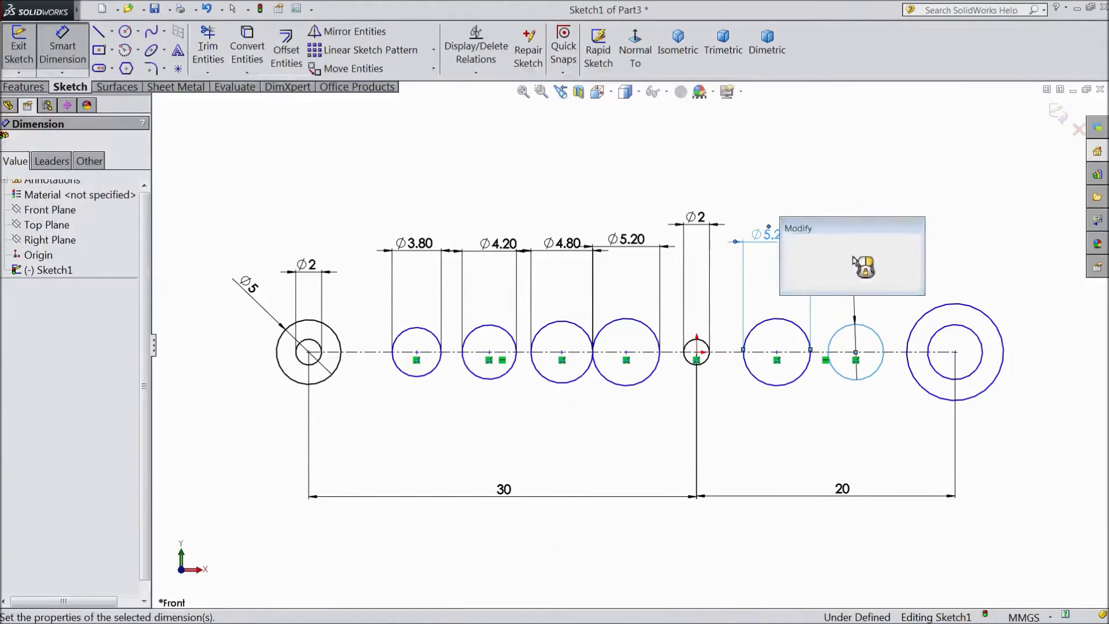
text(4.2)
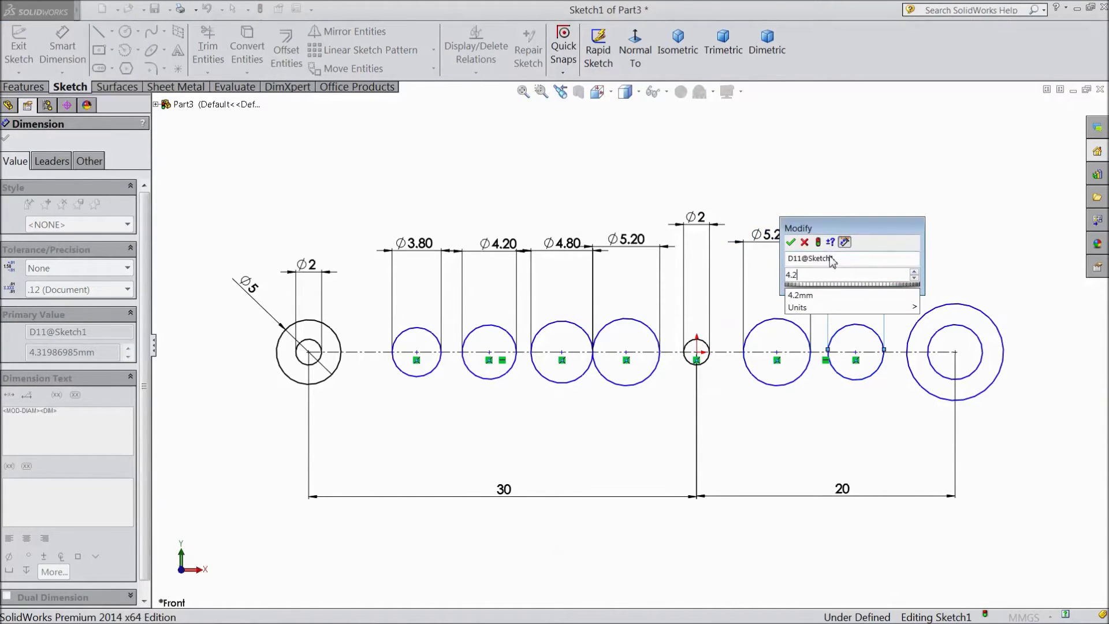
key(Return)
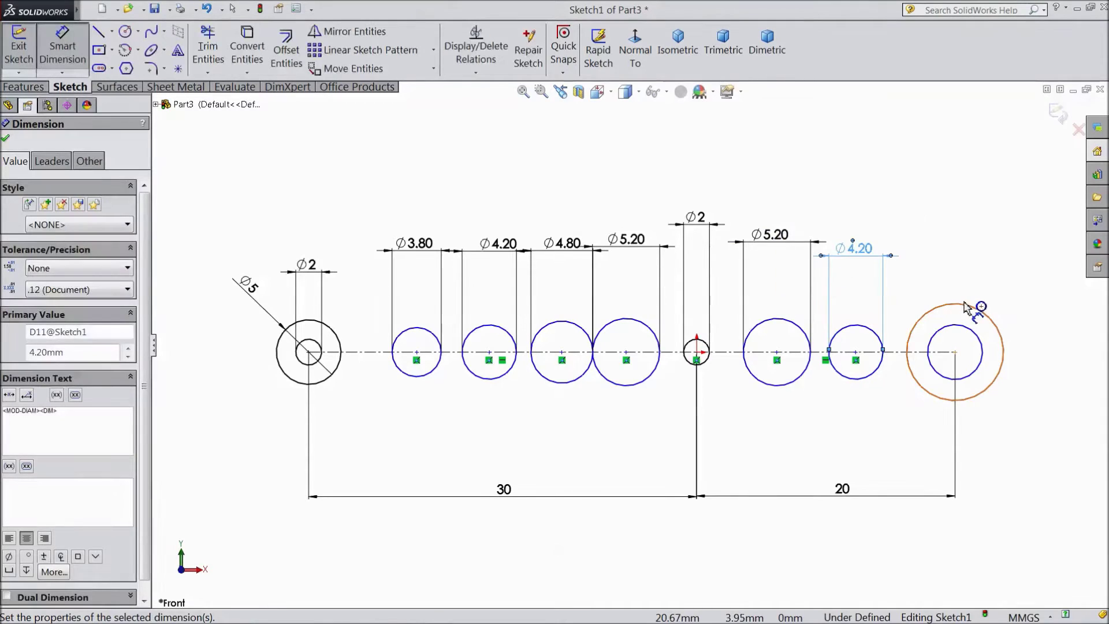
Set the right end's outer circle to Ø5 and its inner circle to Ø3
click(964, 310)
click(953, 256)
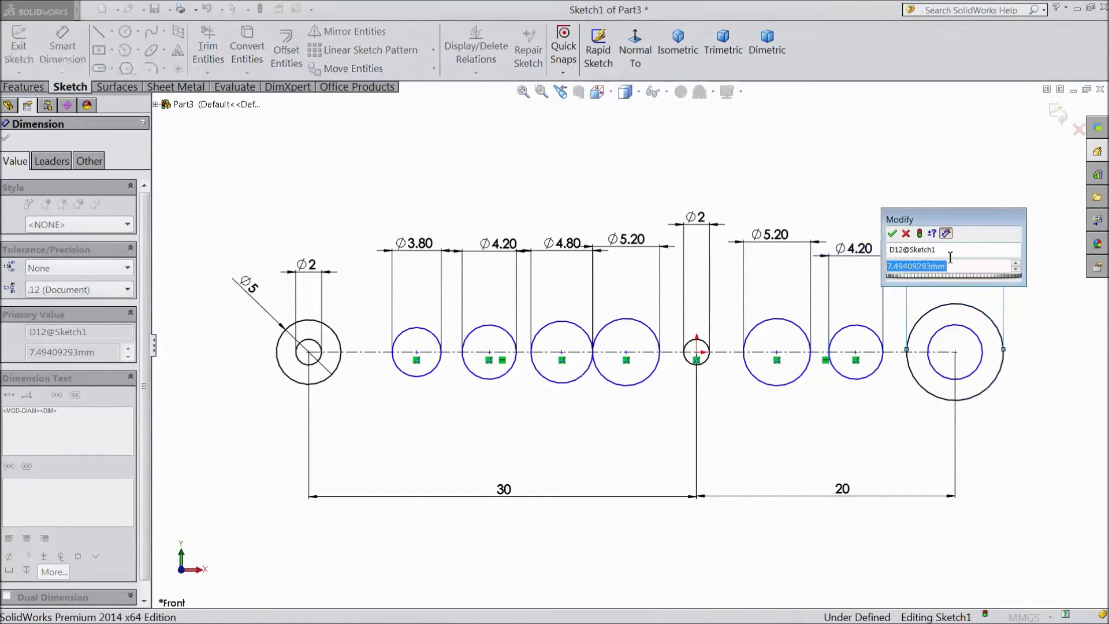
text(5)
key(Return)
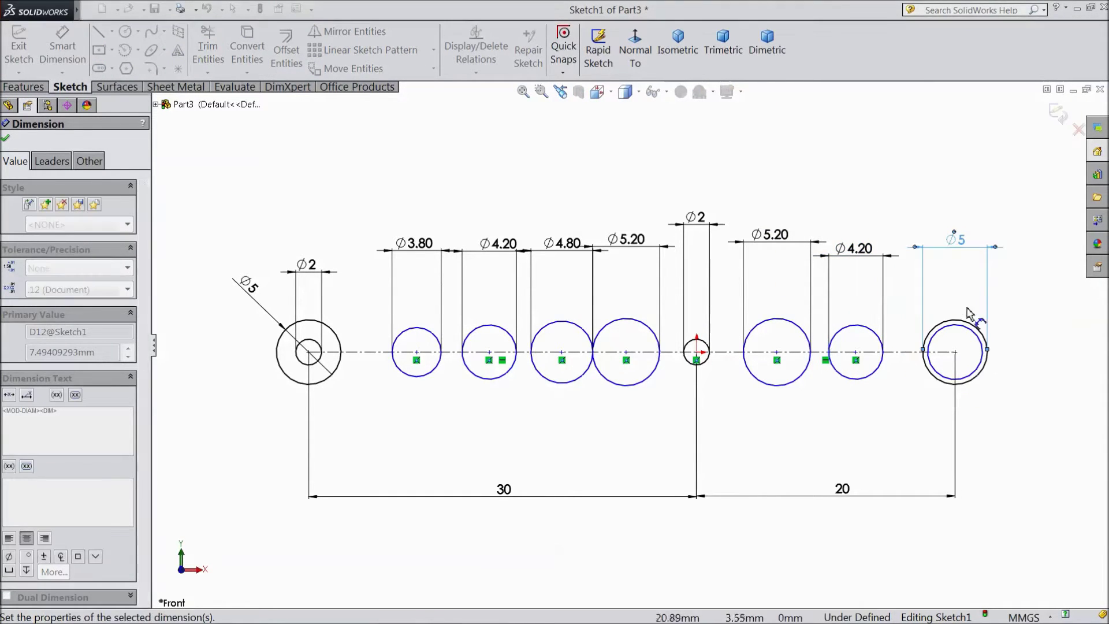
click(967, 336)
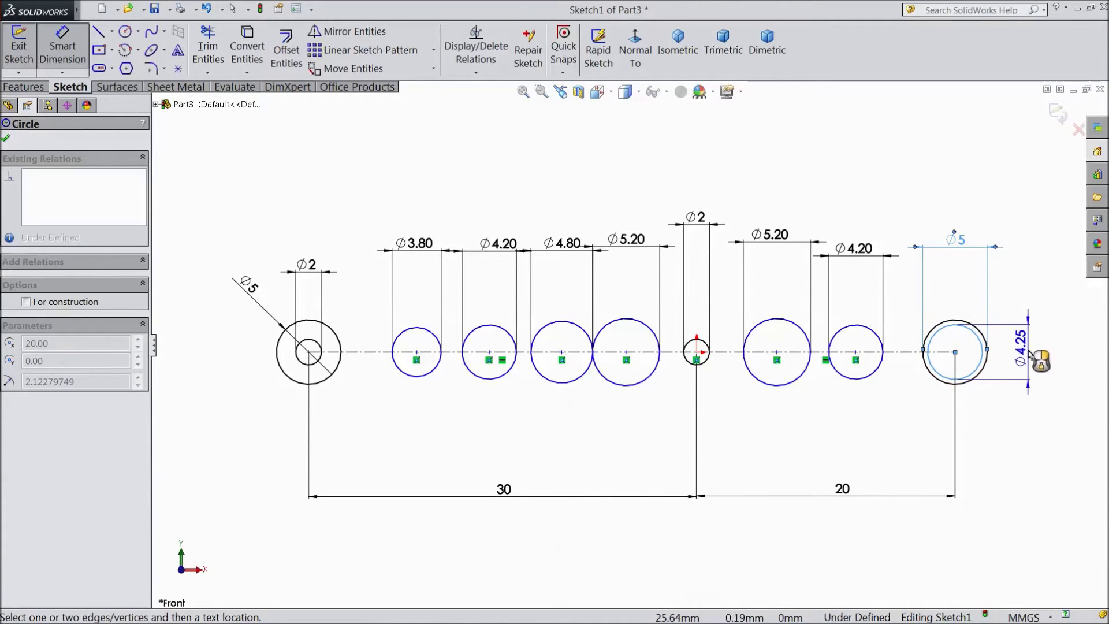
click(1040, 366)
text(3)
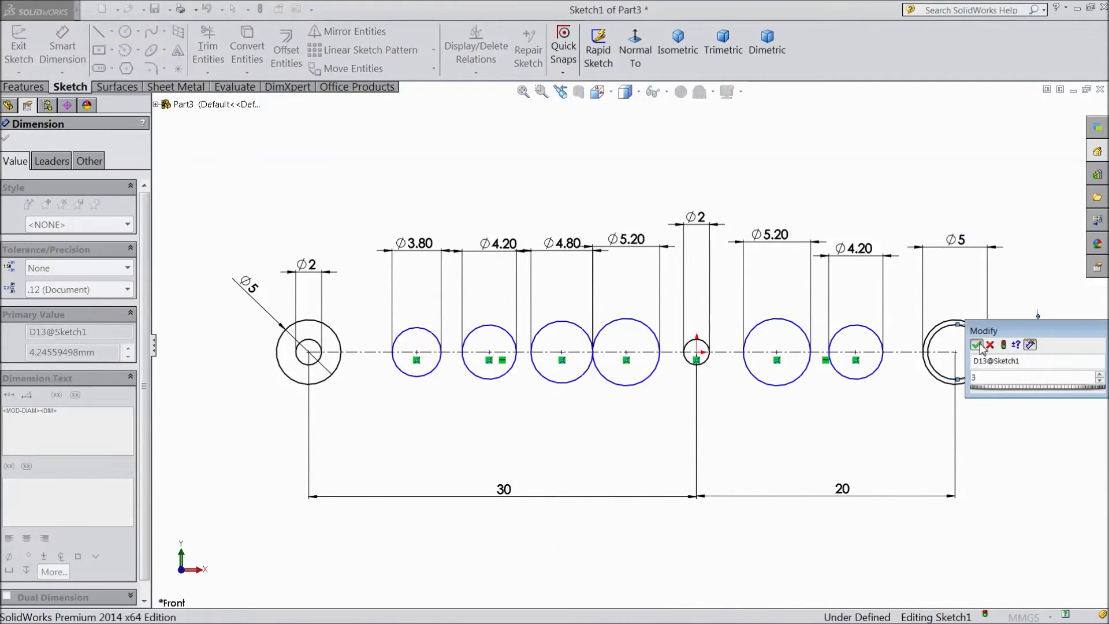
key(Return)
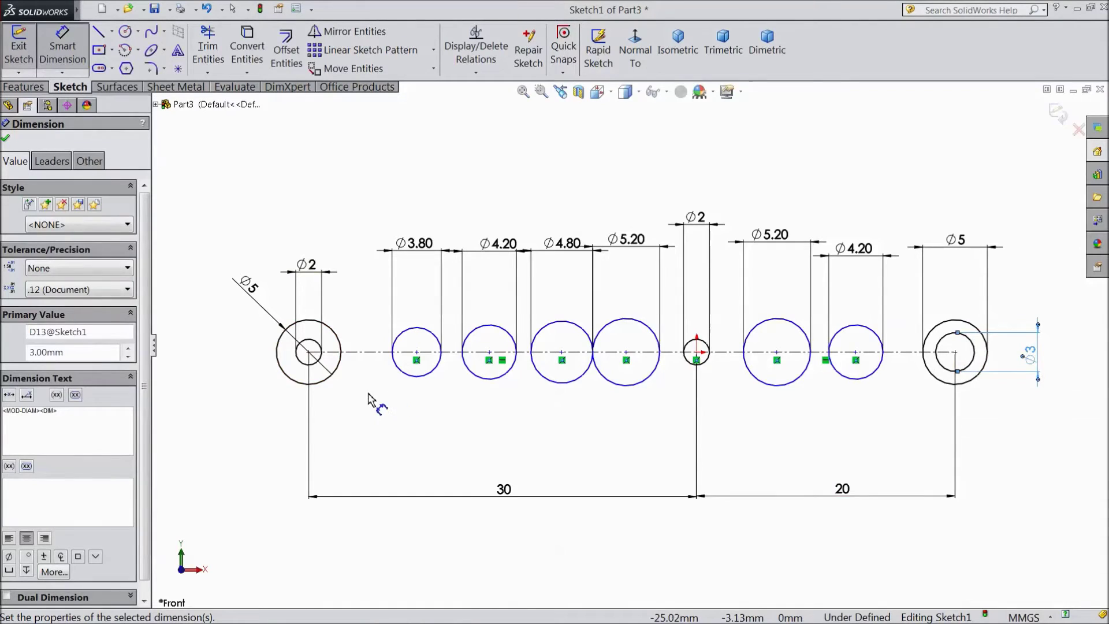
Space the first hole centres at 7, 5 and 5.50 mm from the left ring
click(331, 375)
click(425, 374)
click(370, 398)
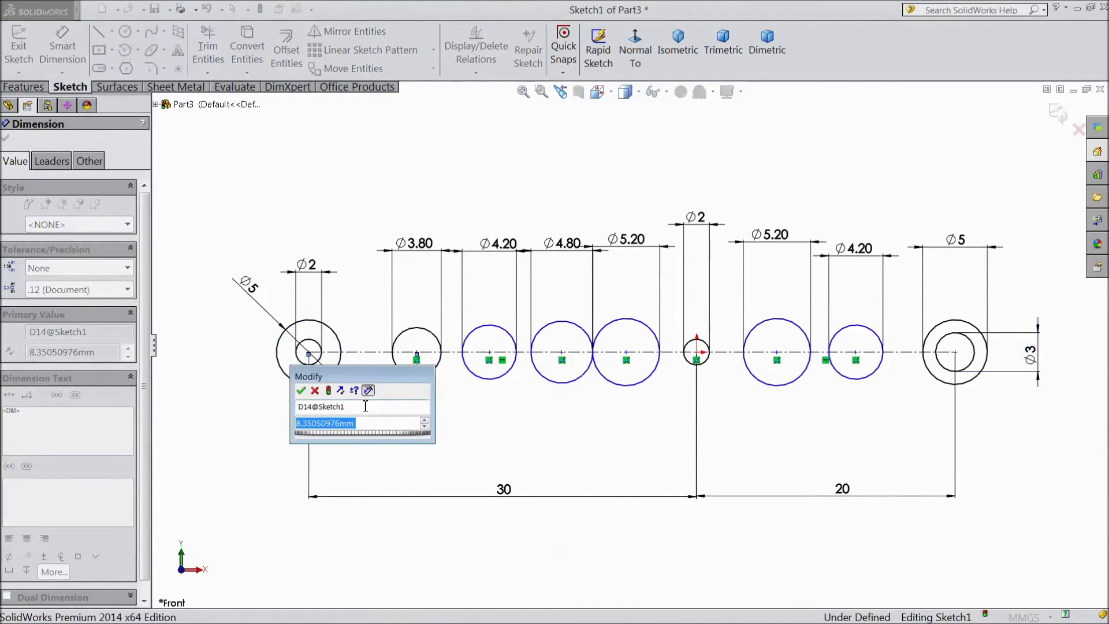
text(7)
click(301, 391)
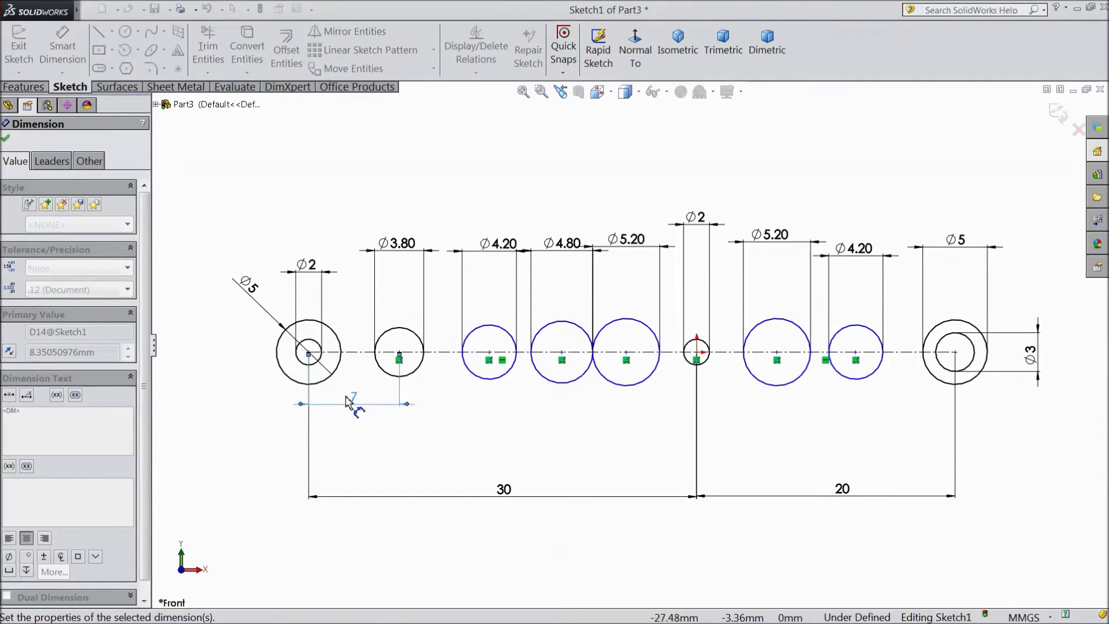
click(485, 380)
click(415, 370)
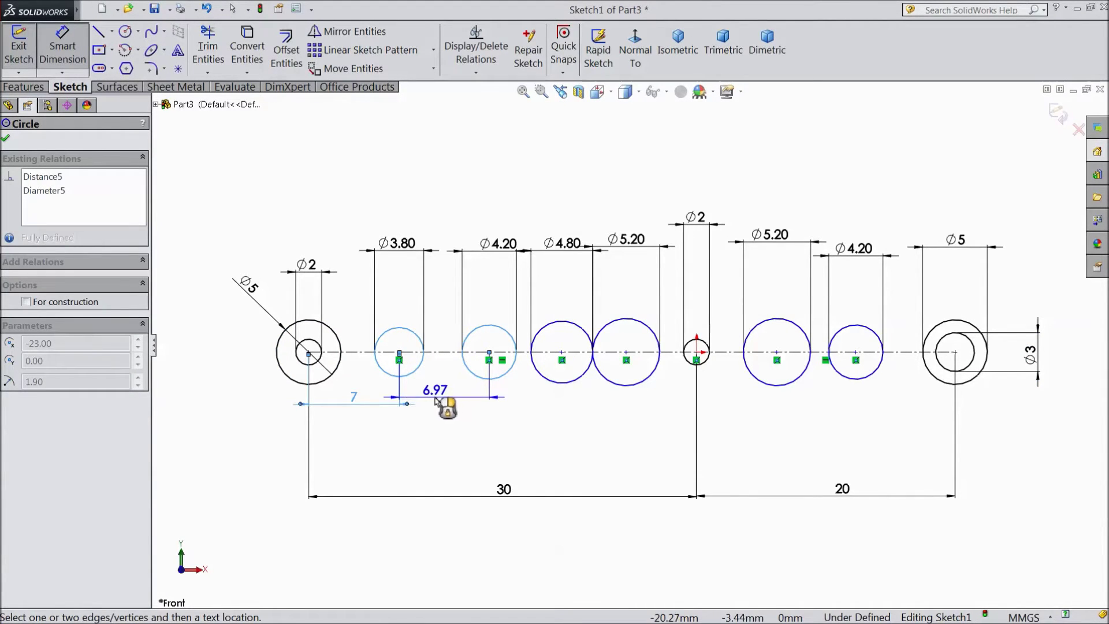
click(435, 426)
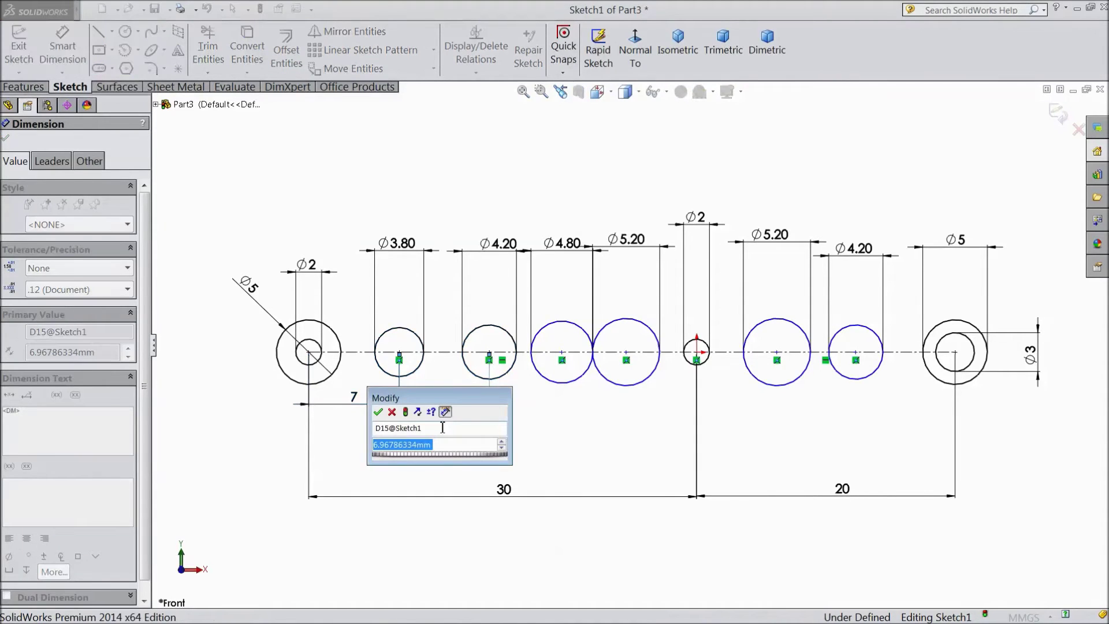
text(5)
click(379, 412)
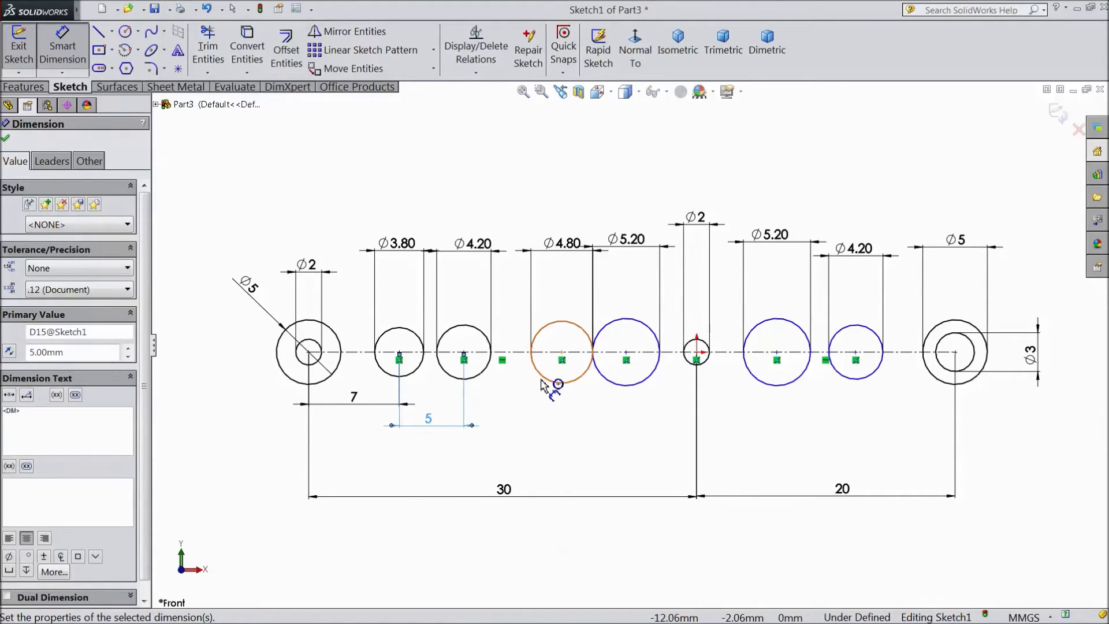
click(555, 379)
click(488, 365)
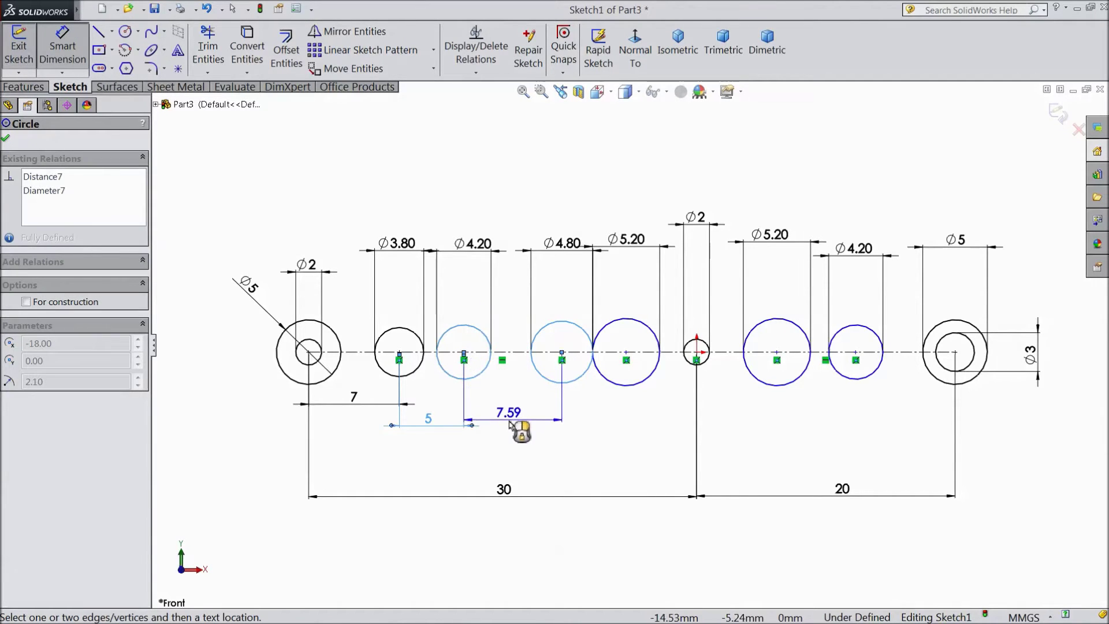
click(510, 424)
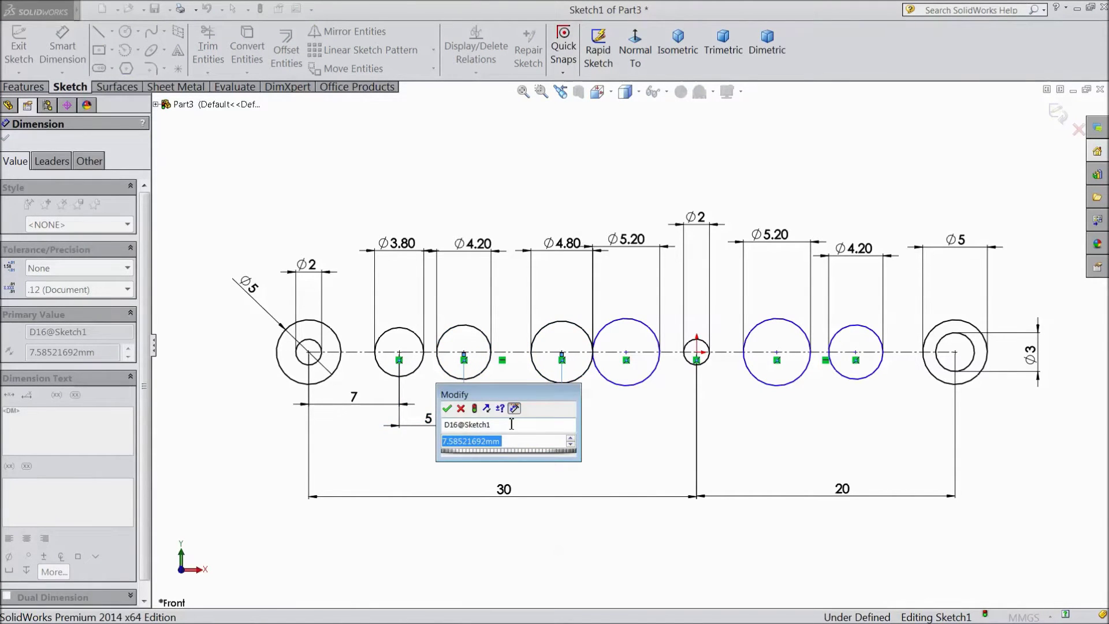
text(5.5)
click(448, 409)
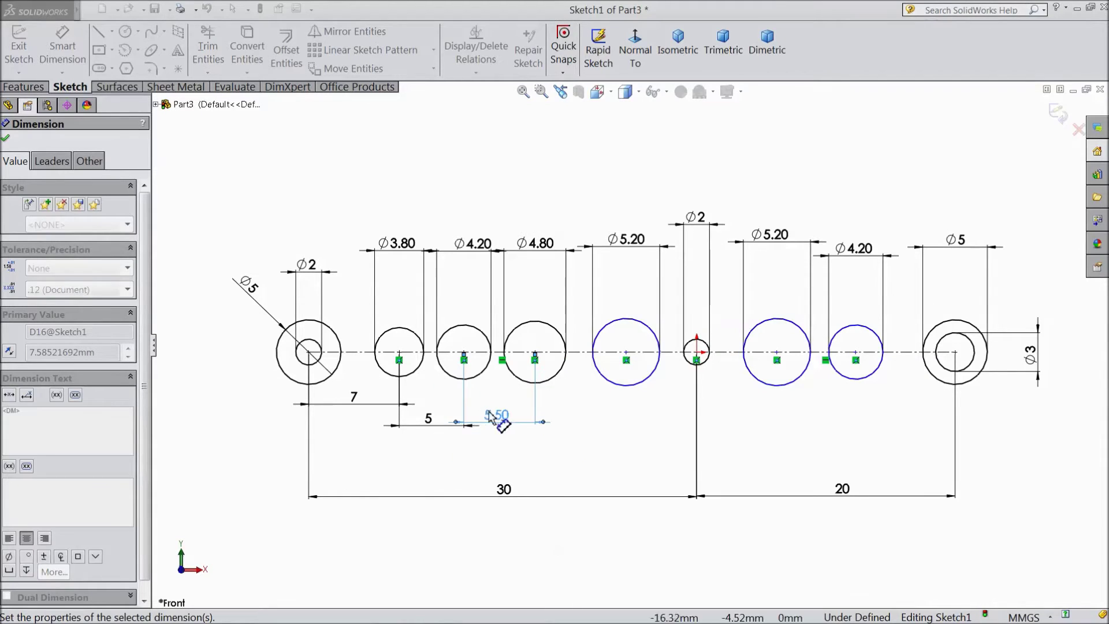
Set the Ø4.80-to-Ø5.20 spacing to 6 mm and the right Ø4.20-to-ring spacing to 7.50 mm
click(557, 373)
click(606, 382)
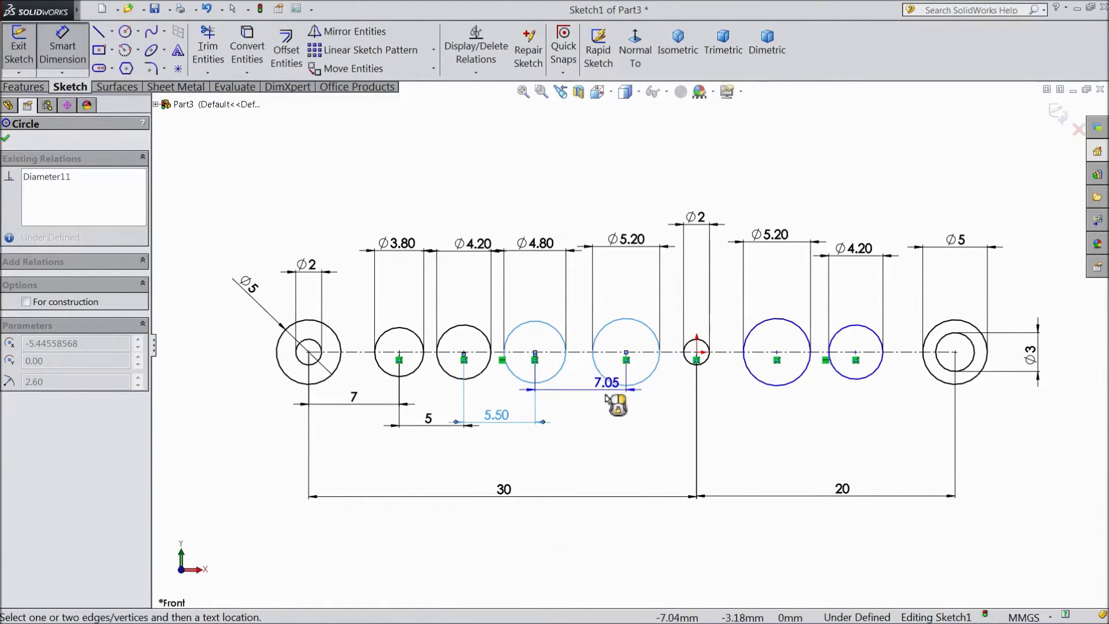
click(597, 434)
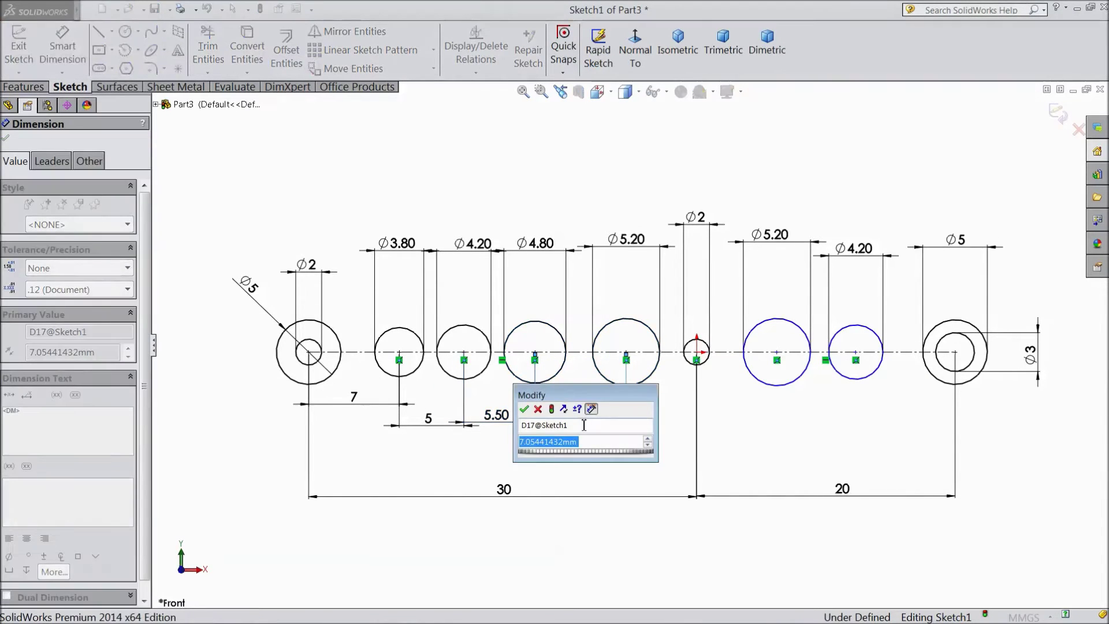
text(6)
click(525, 410)
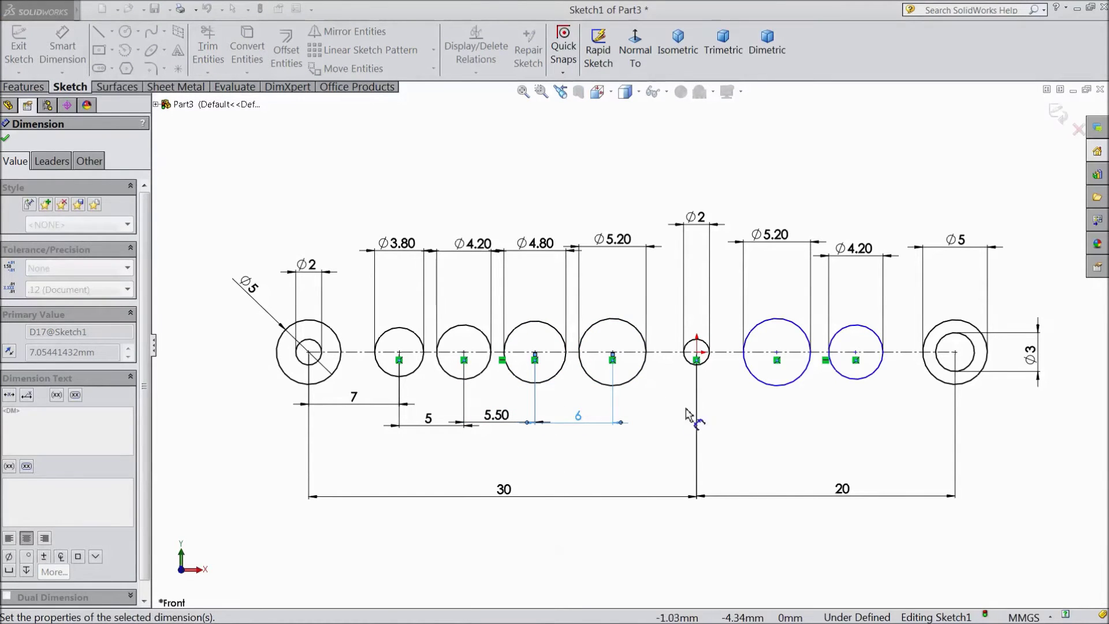
click(872, 385)
click(938, 388)
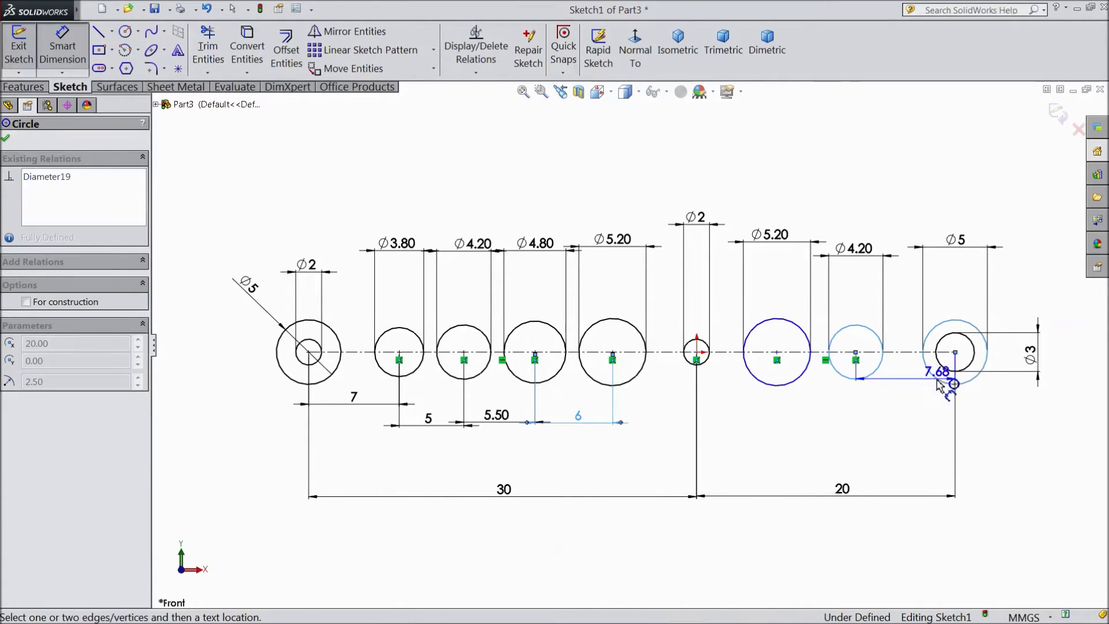
click(910, 412)
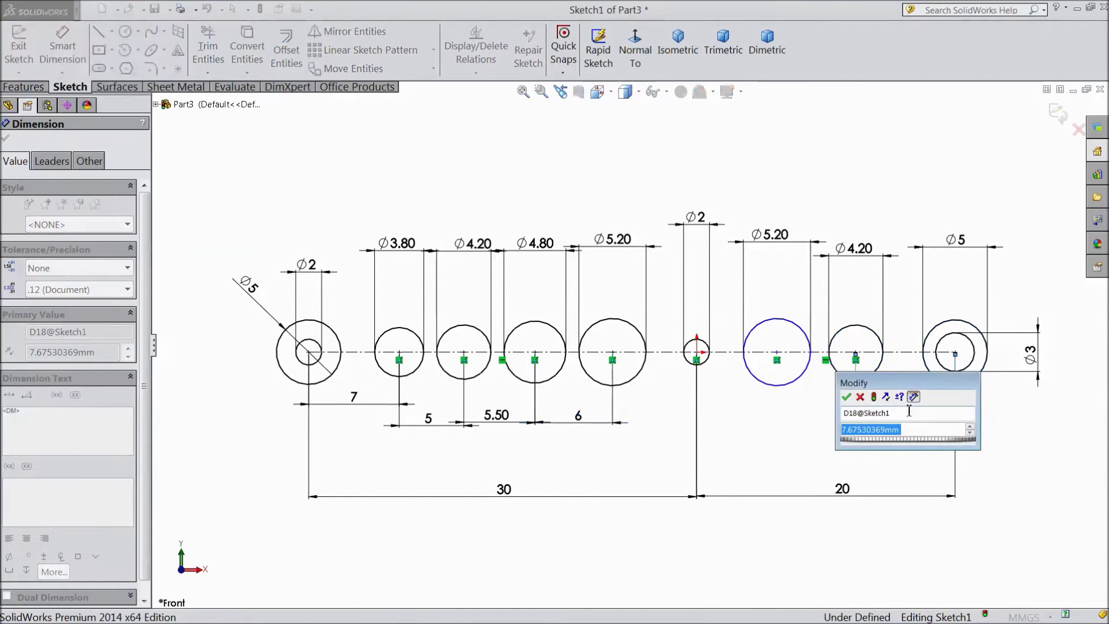
text(7.5)
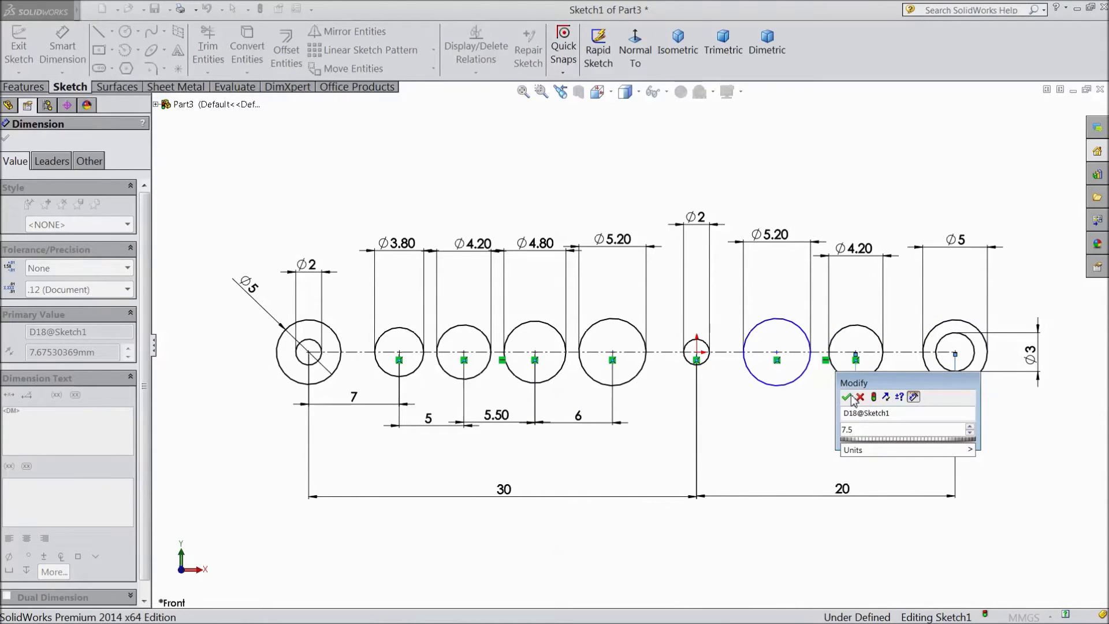
click(848, 397)
Discard a redundant diameter dimension and set the right Ø4.20-to-Ø5.20 spacing to 6 mm
click(851, 376)
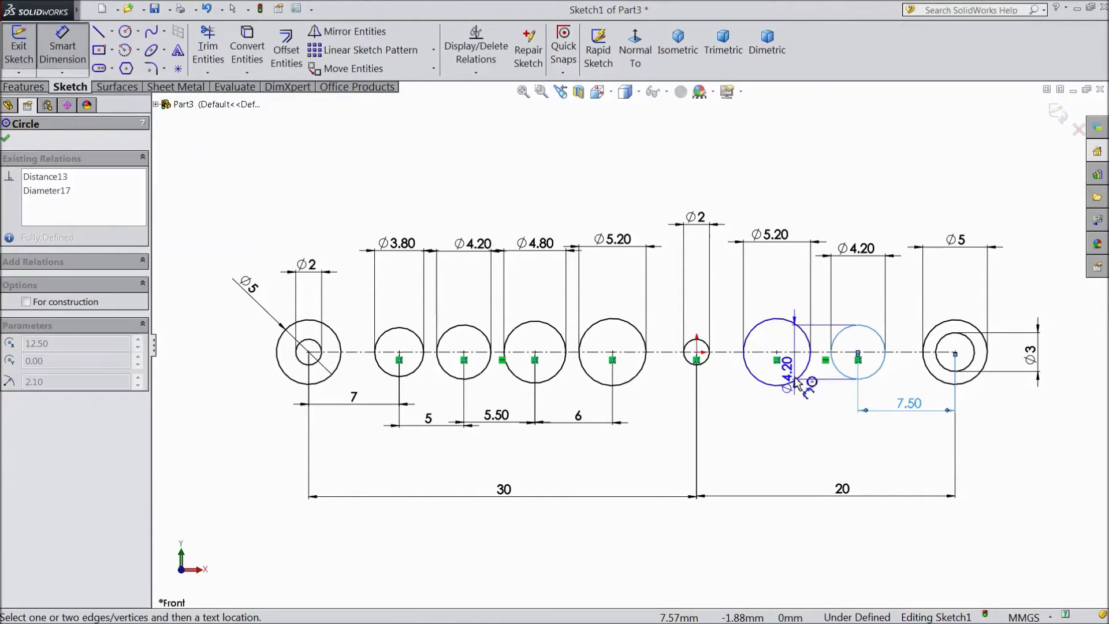
click(796, 383)
click(636, 123)
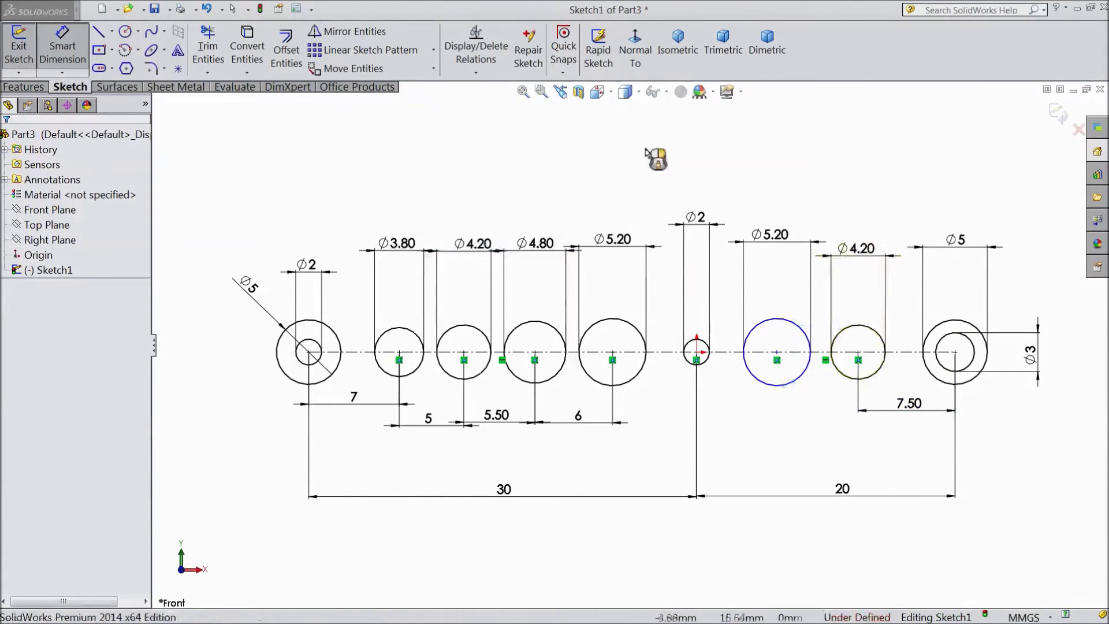
click(837, 373)
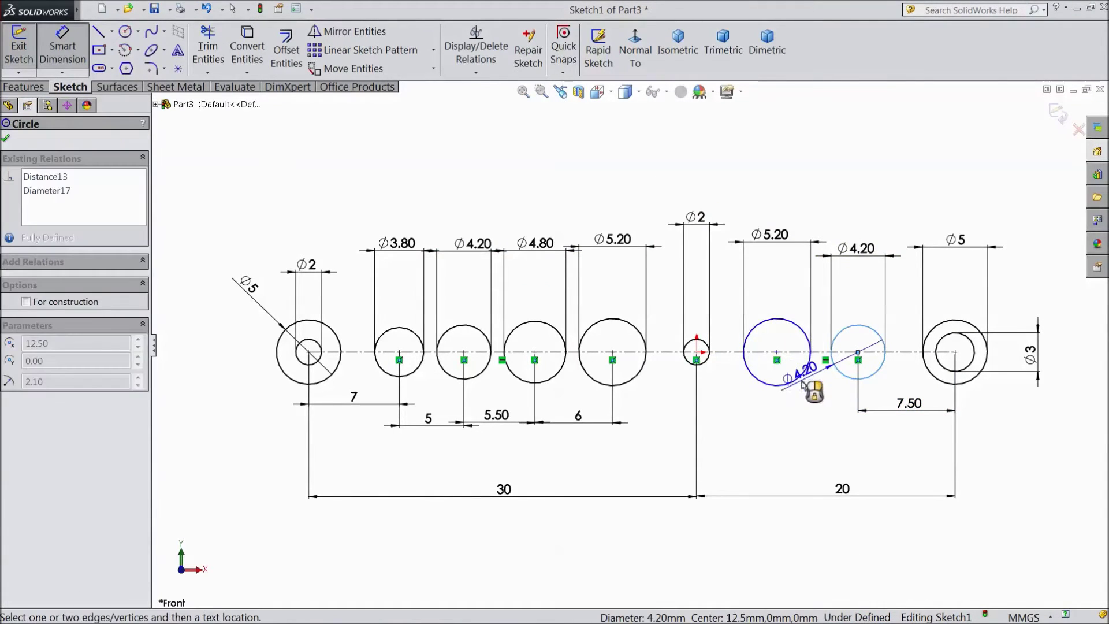
click(807, 367)
click(813, 421)
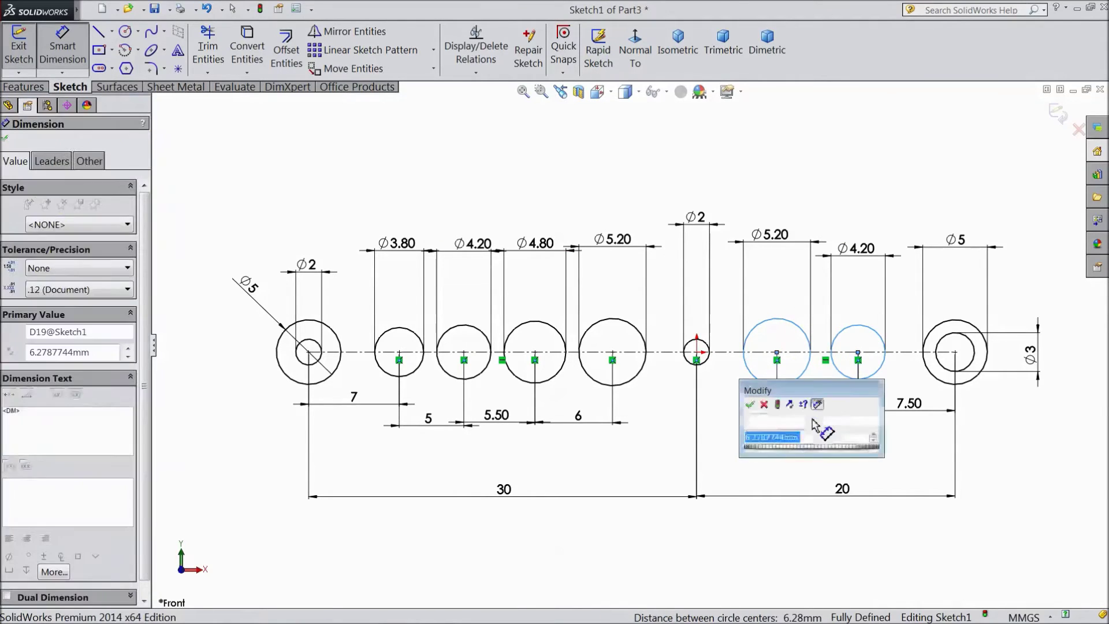
text(6)
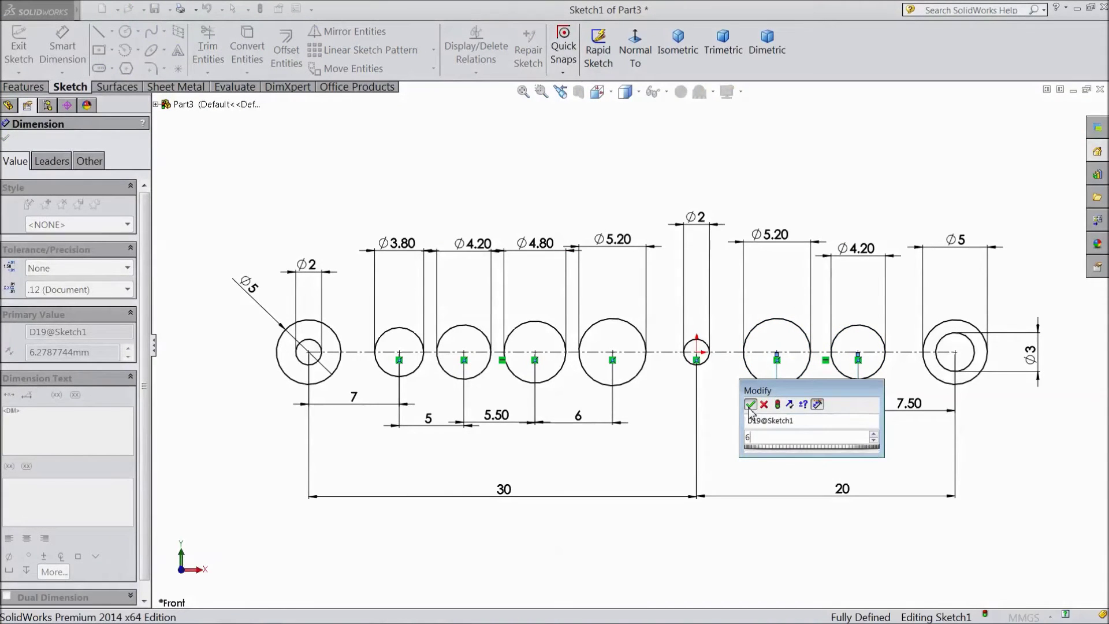
click(750, 404)
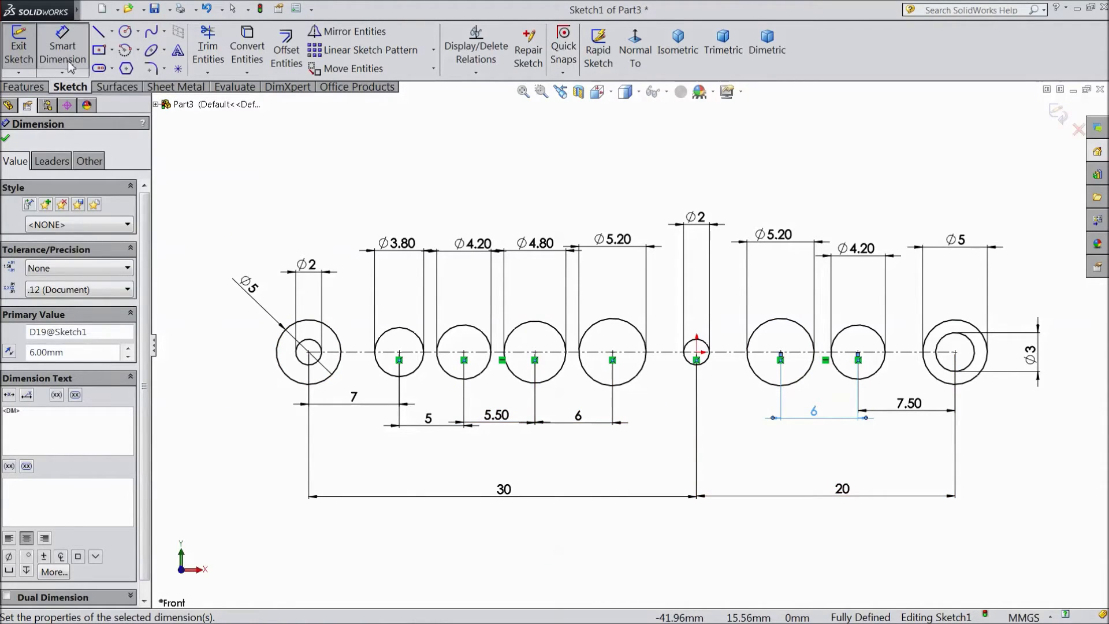
Draw vertical centrelines running up and down from the Ø2 circle's centre
click(113, 34)
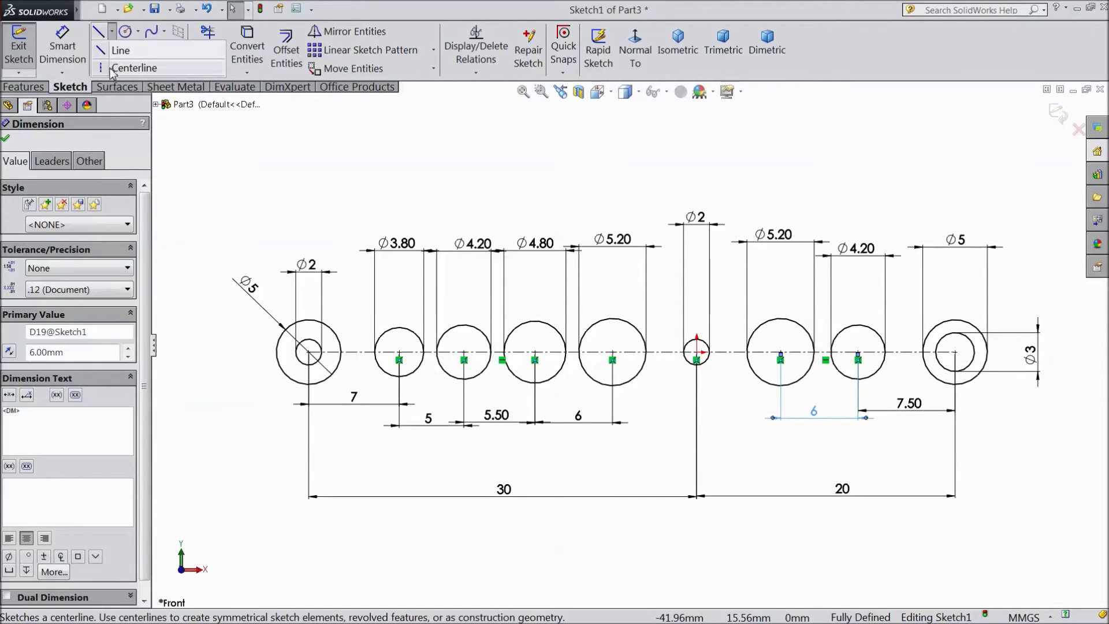
click(132, 67)
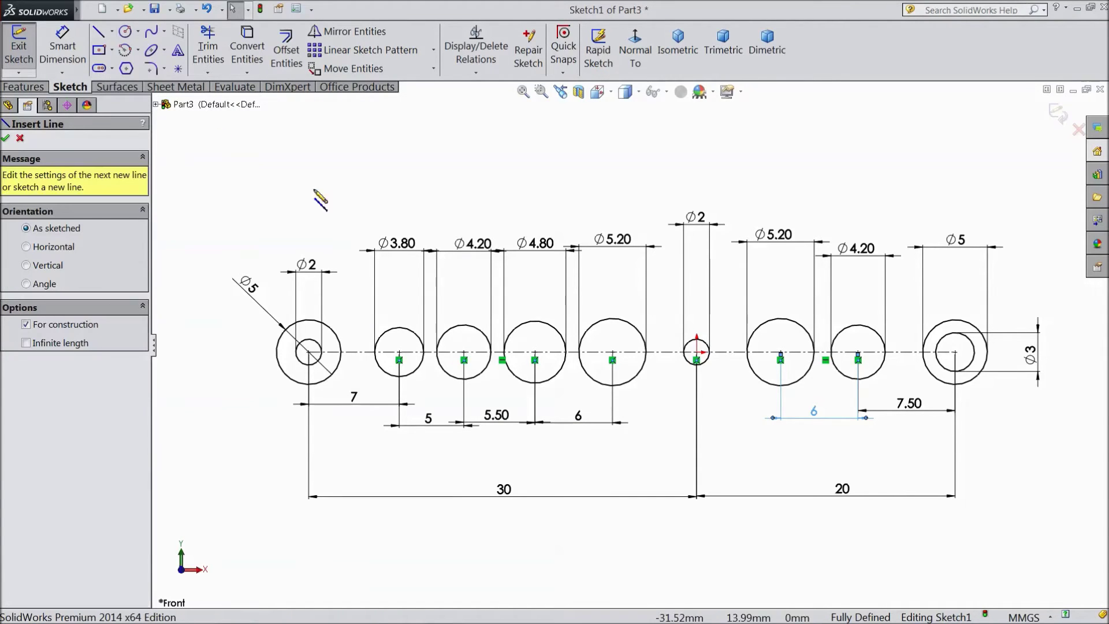
click(697, 351)
click(696, 298)
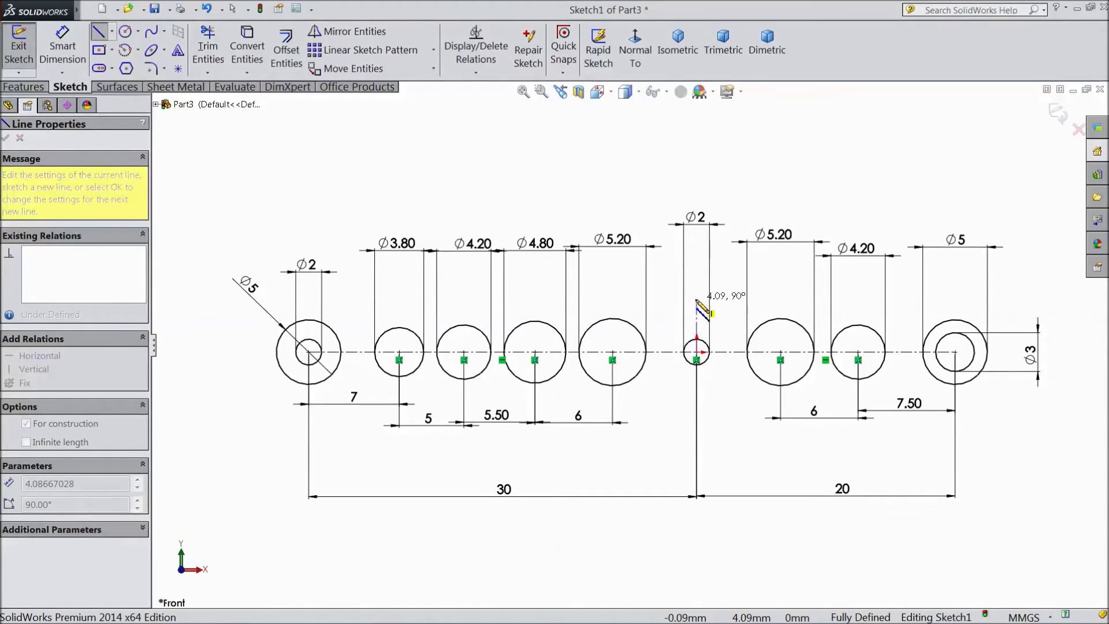
key(Escape)
key(Escape)
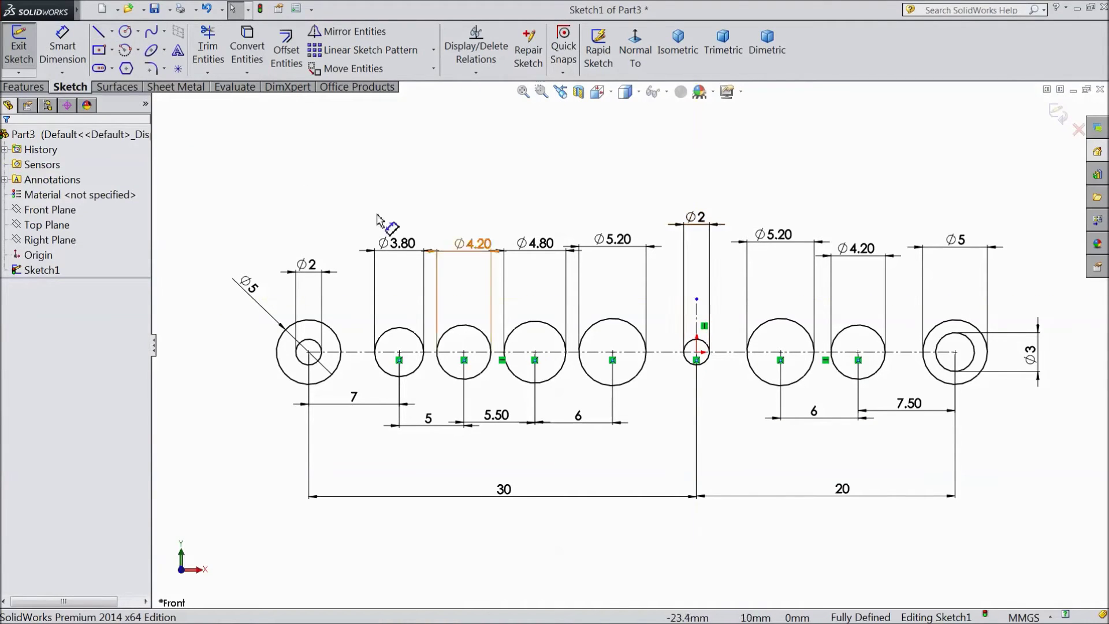
click(113, 32)
click(124, 69)
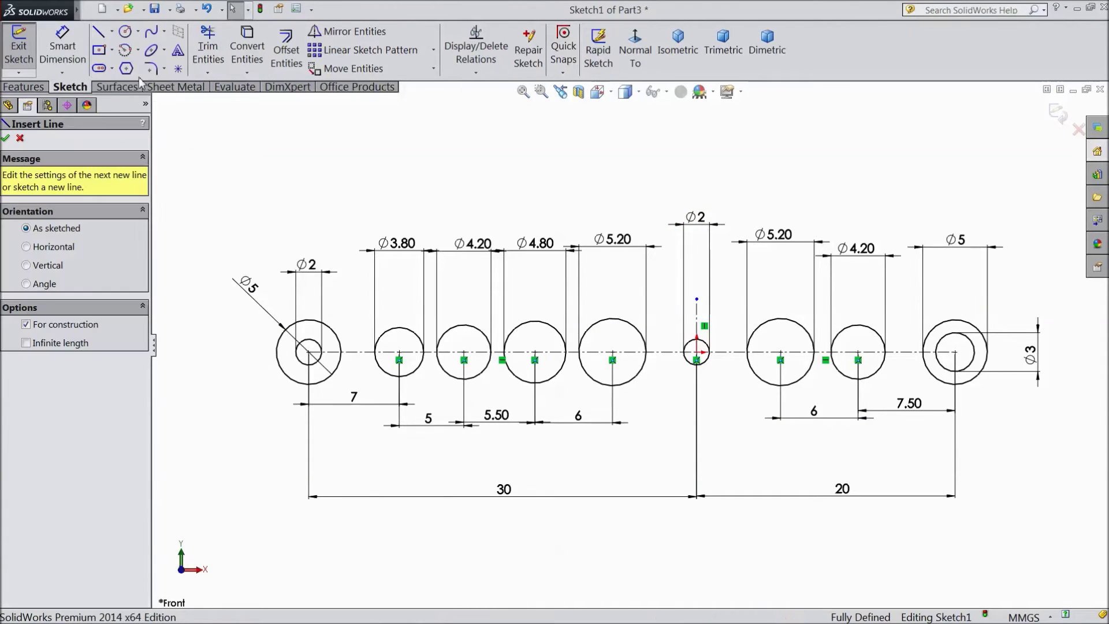
click(697, 352)
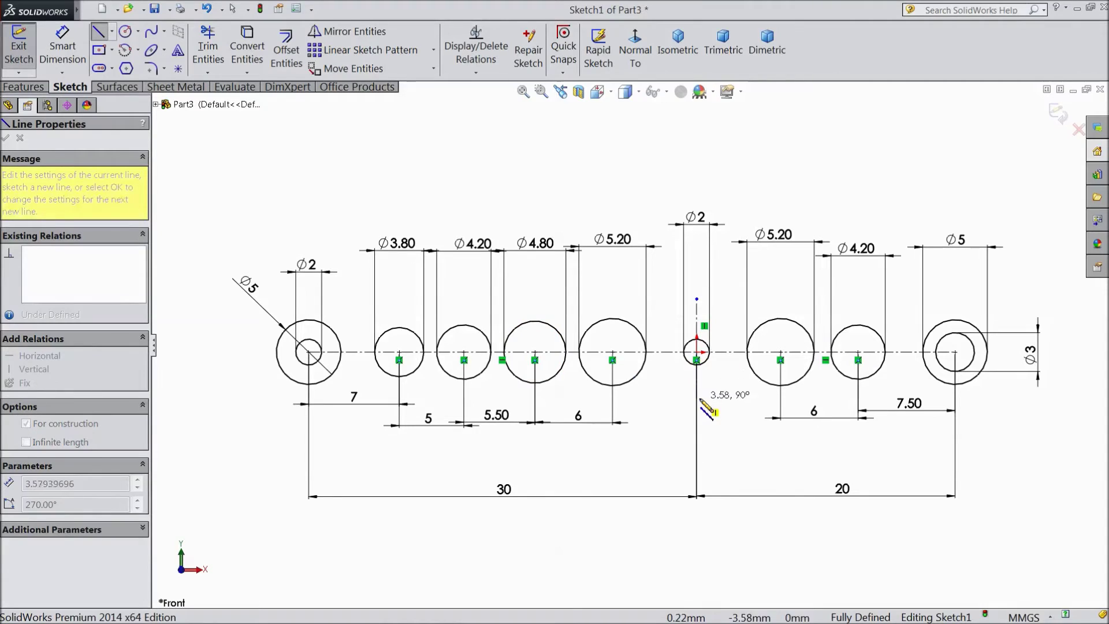
click(697, 402)
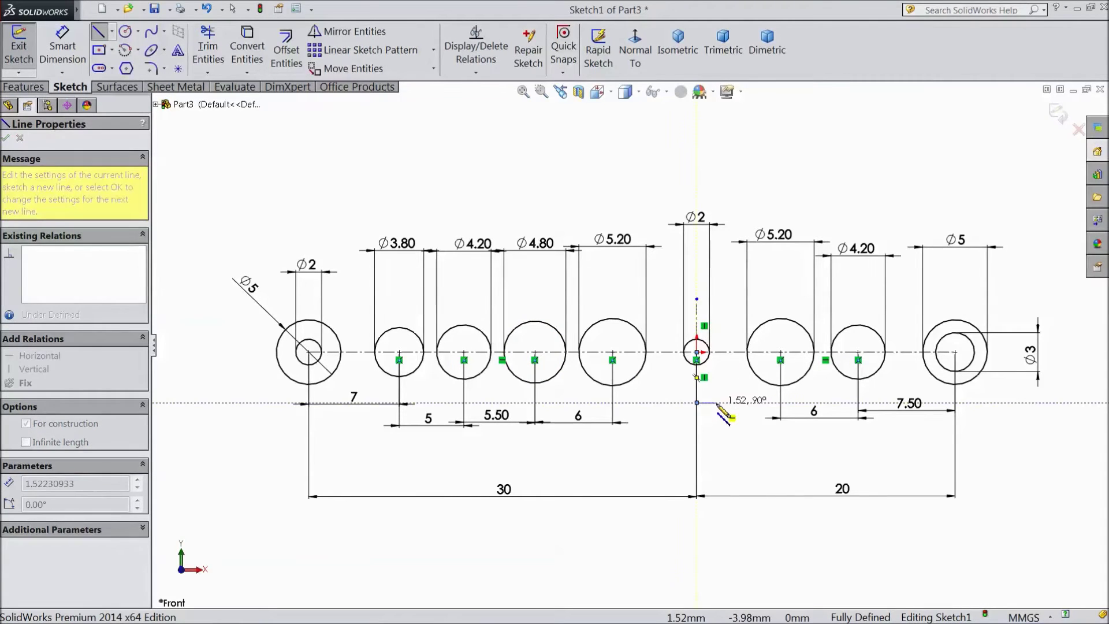
key(Escape)
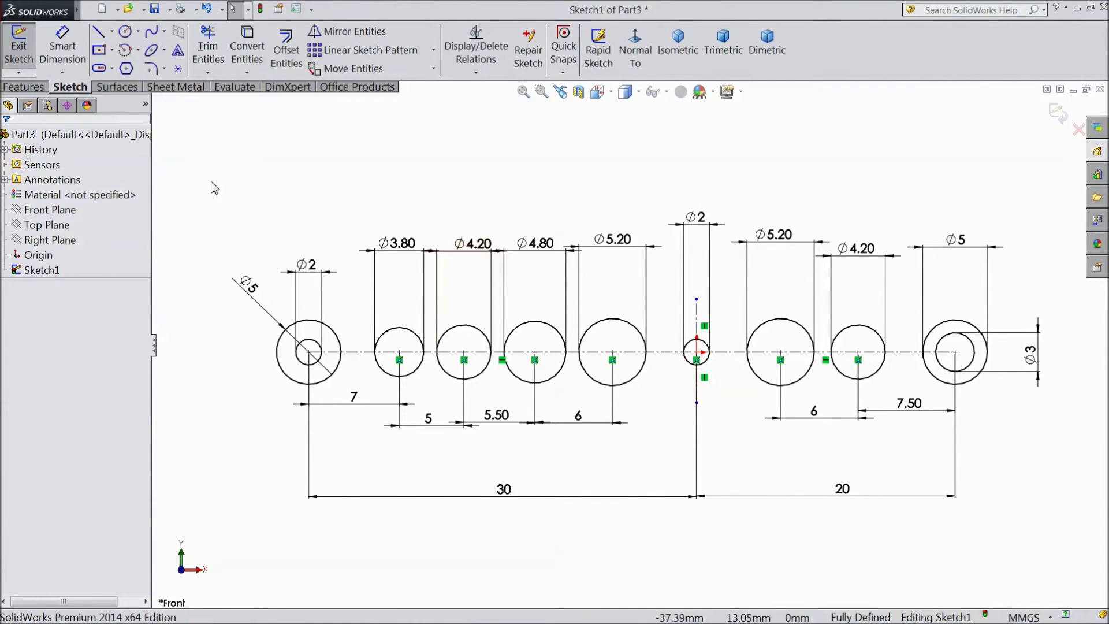
Dimension the upper and lower vertical centrelines to 4 mm each
click(62, 46)
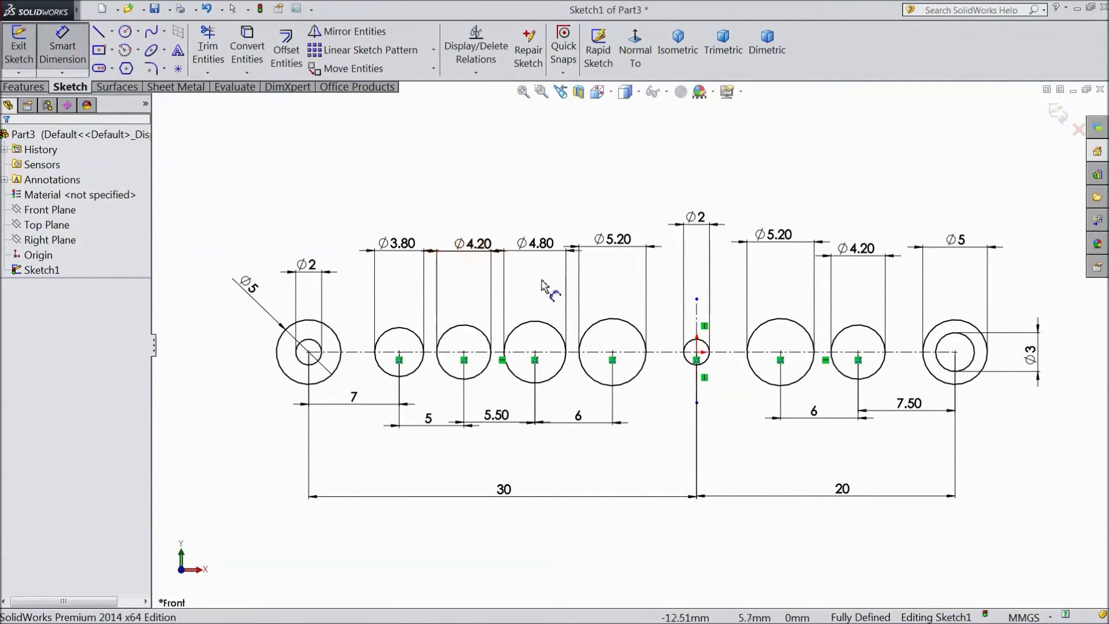
click(701, 328)
click(676, 281)
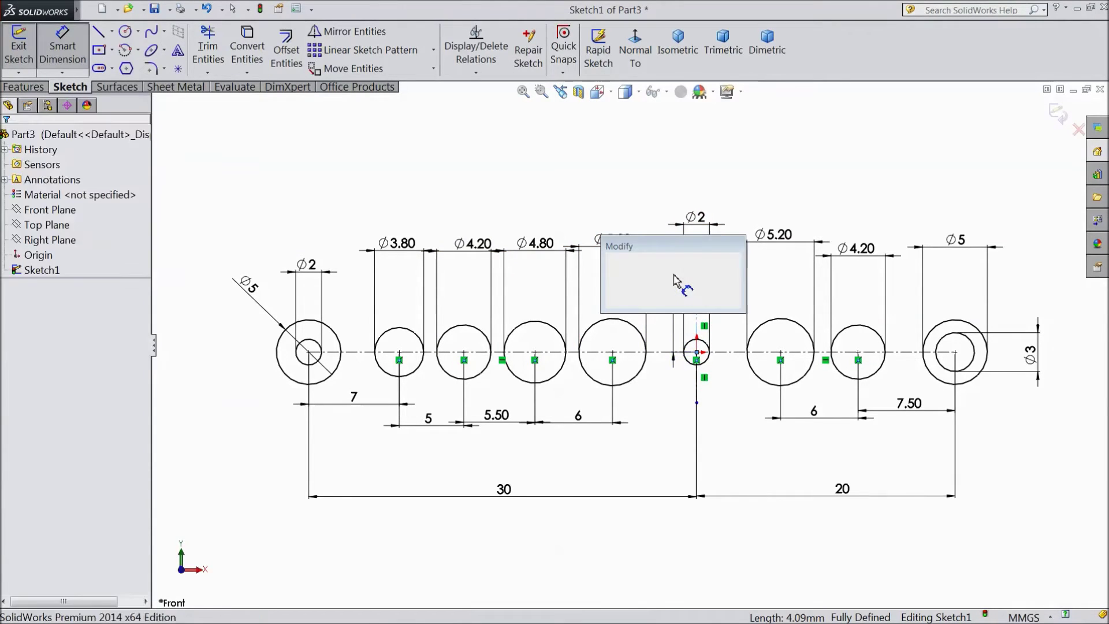
text(4)
click(612, 261)
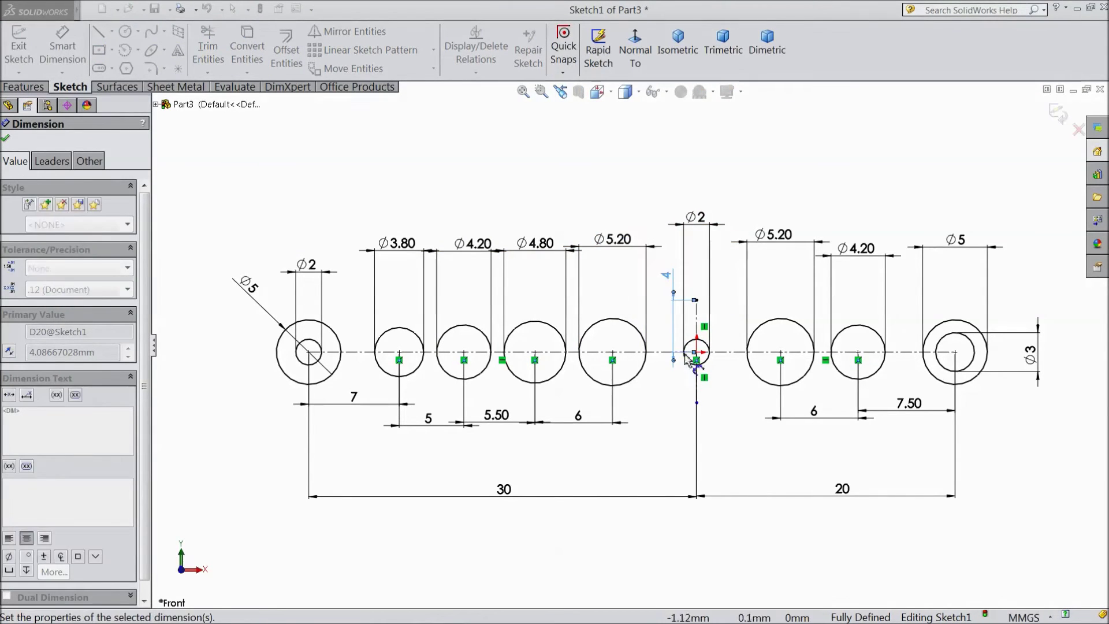
click(697, 381)
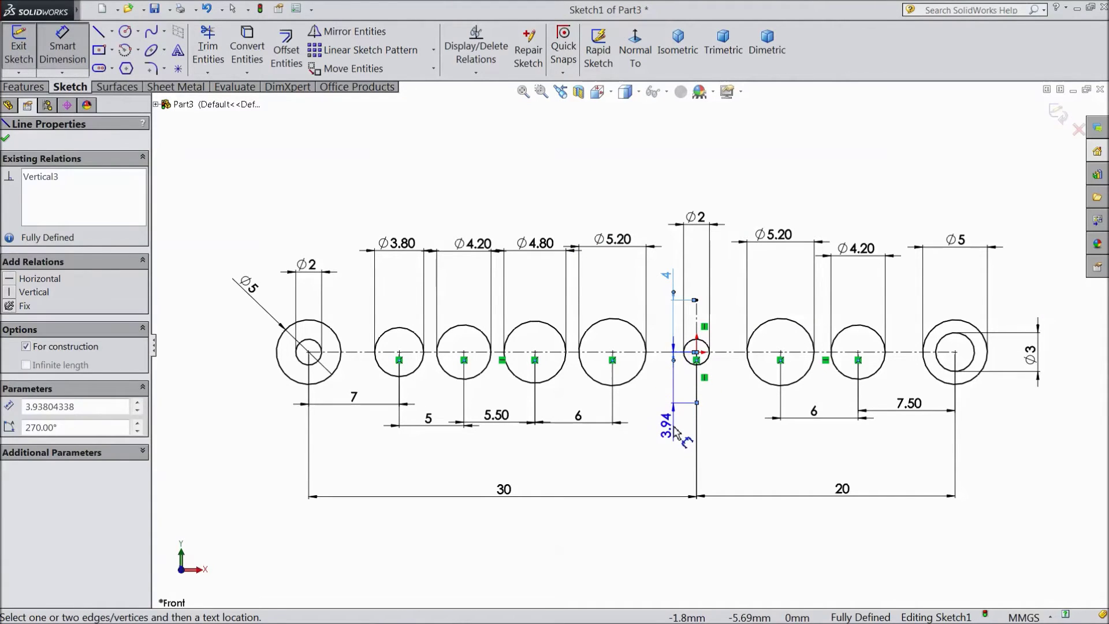
click(677, 433)
text(4)
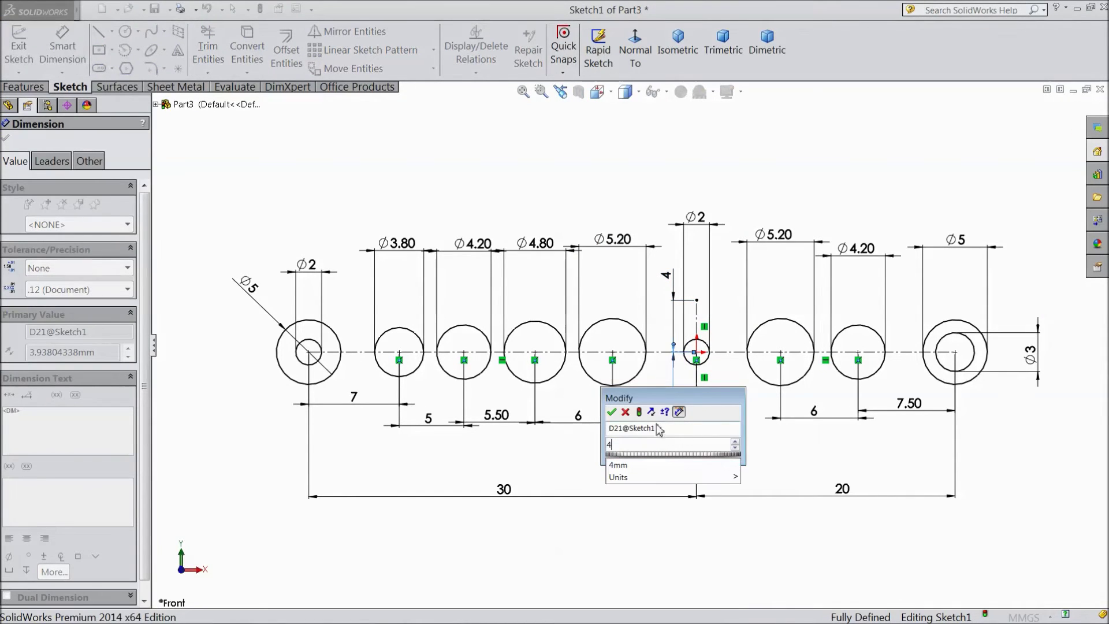
click(612, 412)
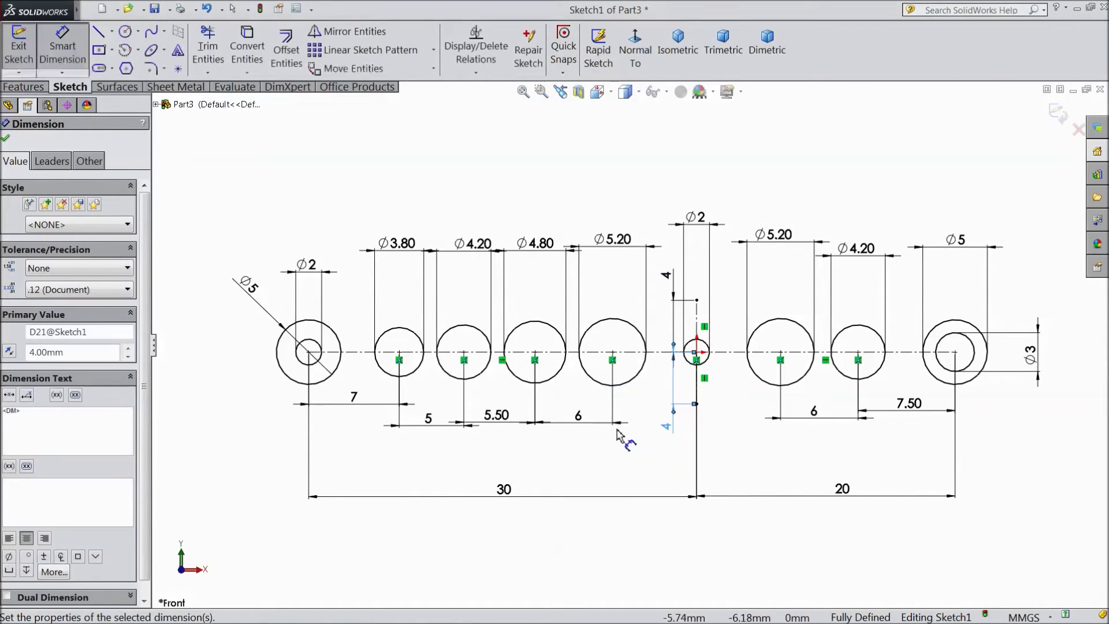
Draw the upper and lower edges from the 4 mm points to the left Ø5 circle
click(5, 140)
click(98, 35)
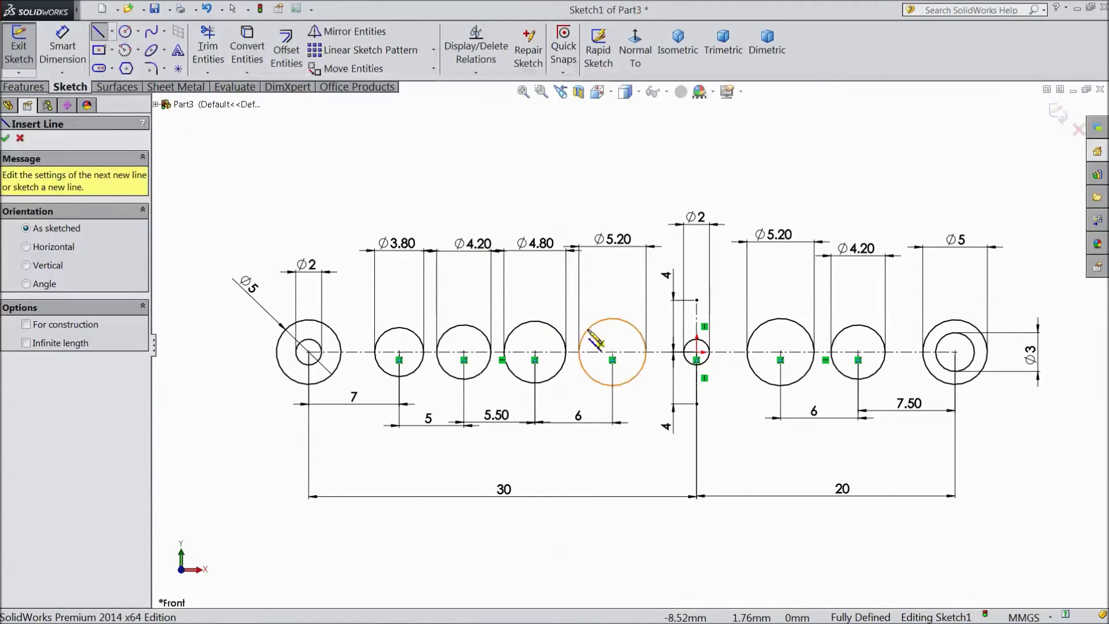
click(696, 300)
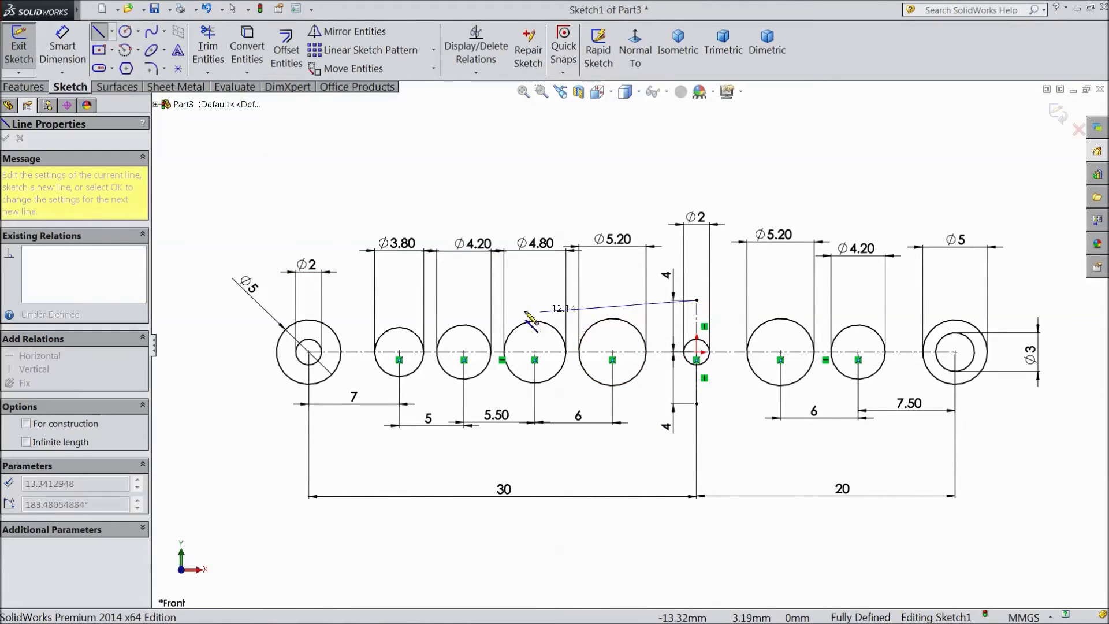
click(300, 320)
key(Escape)
key(Escape)
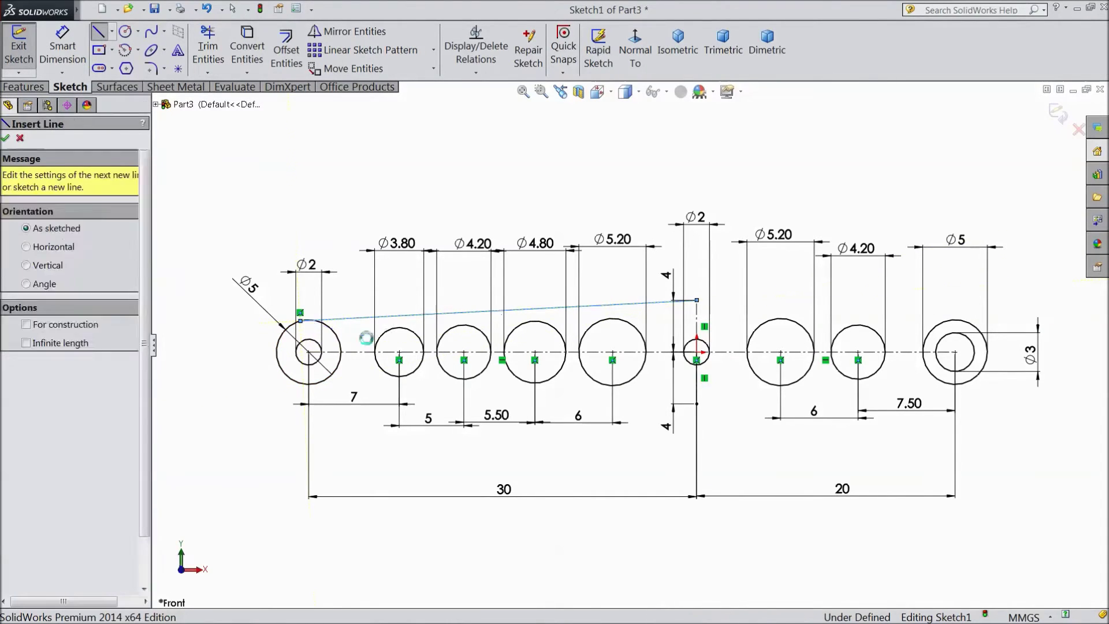
click(98, 31)
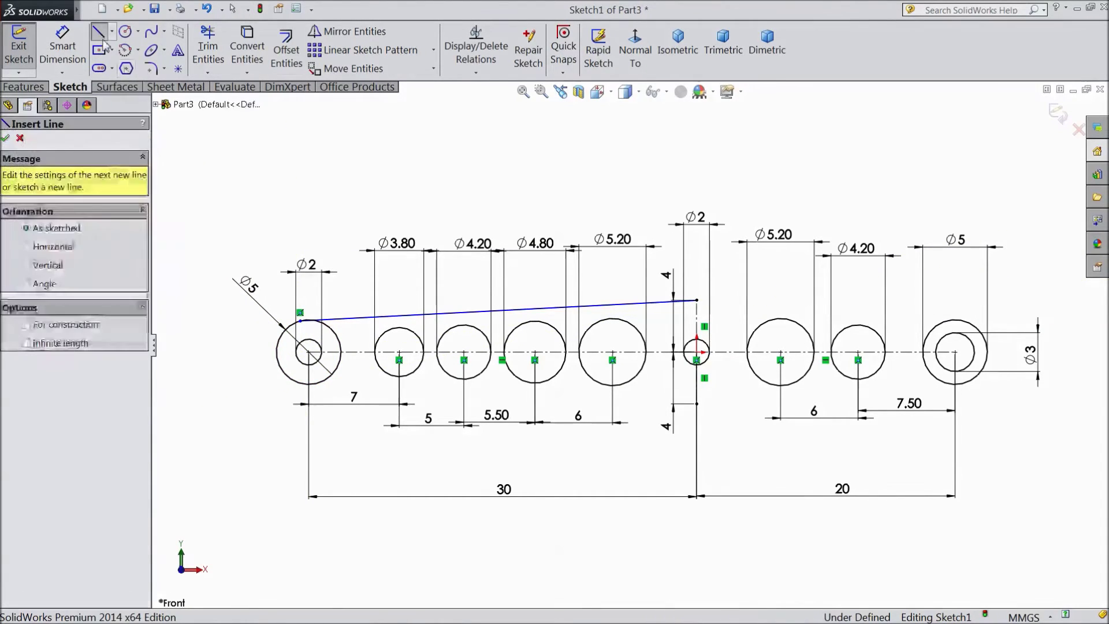
click(696, 405)
click(300, 382)
key(Escape)
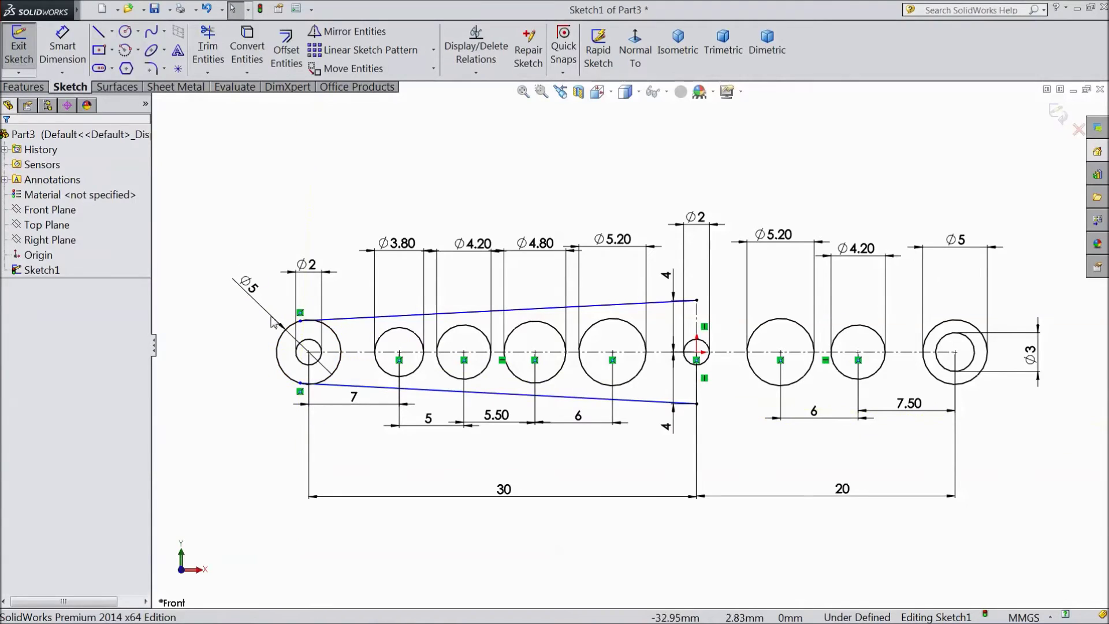
Draw the upper and lower edges from the 4 mm points to the right Ø5 circle
click(99, 34)
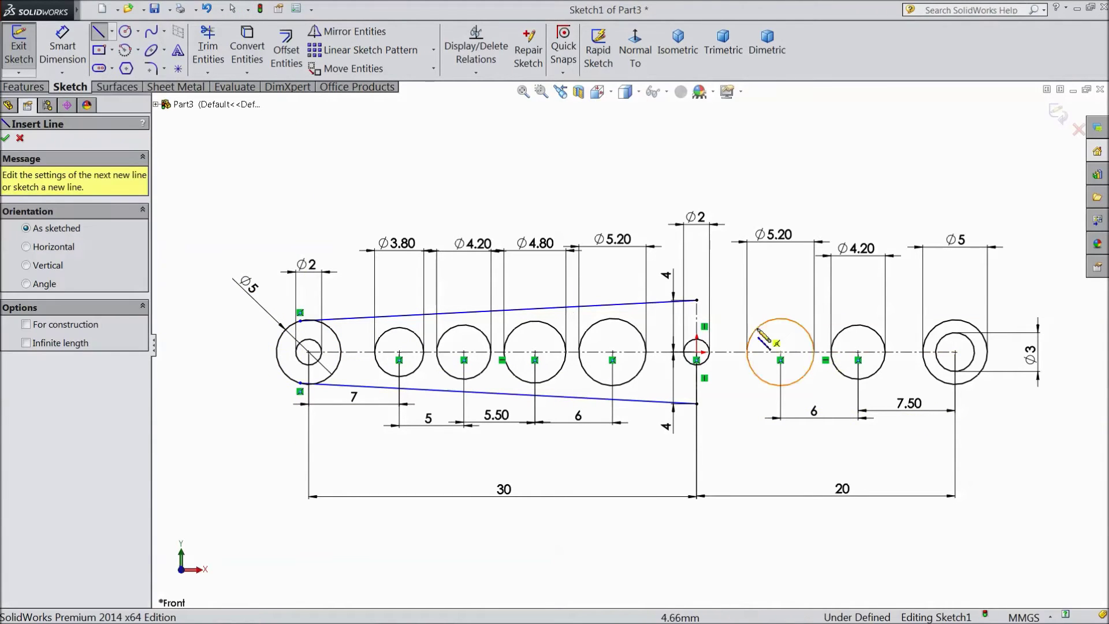
click(696, 299)
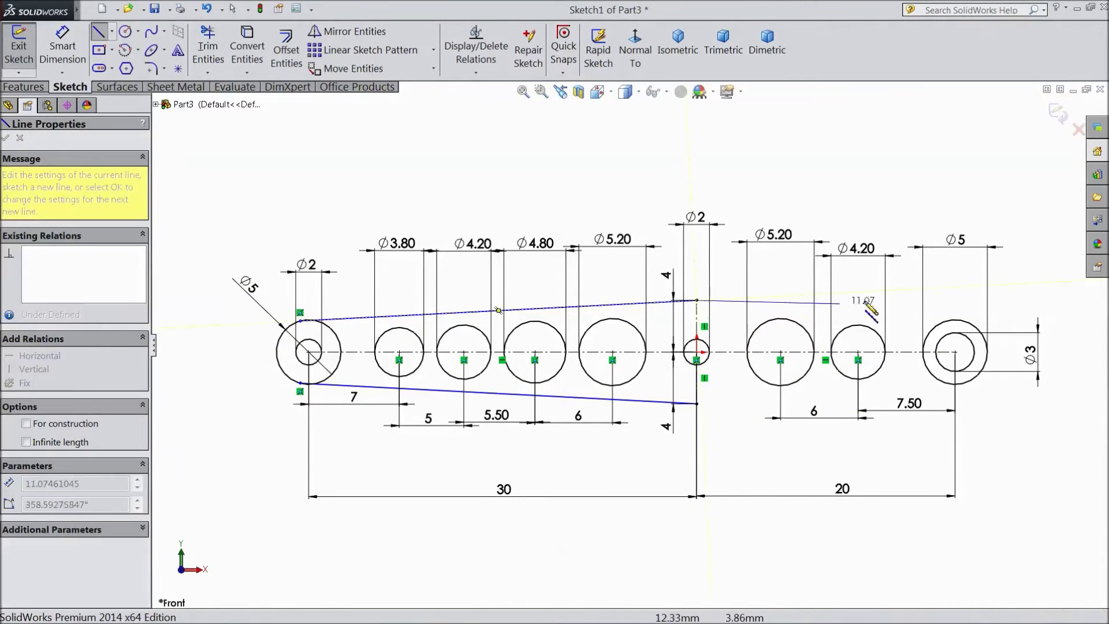
click(965, 321)
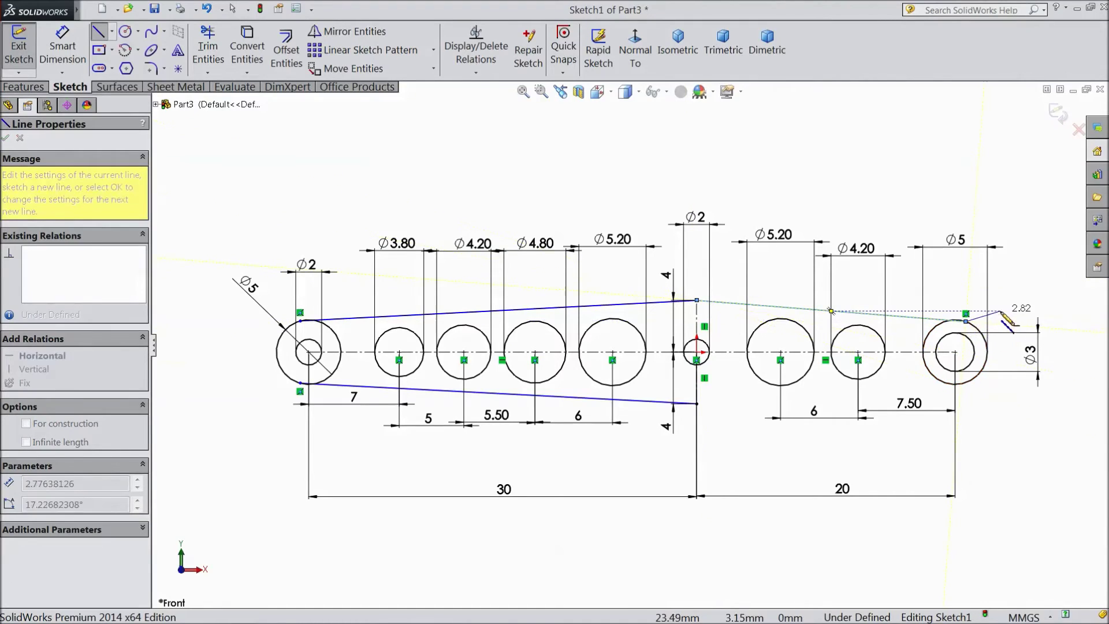
key(Escape)
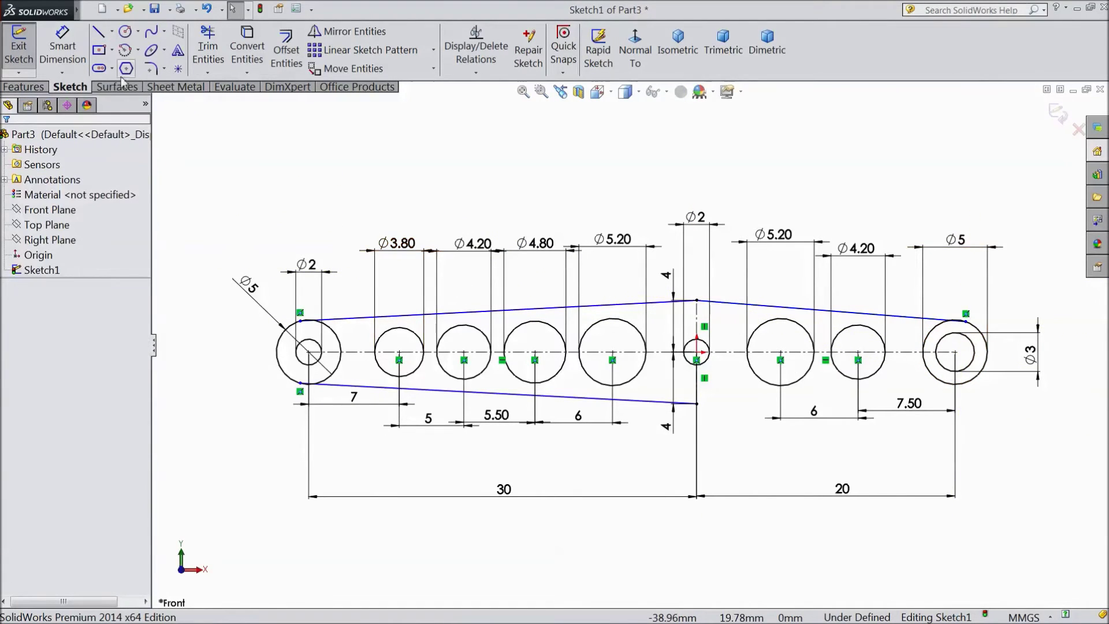
click(99, 33)
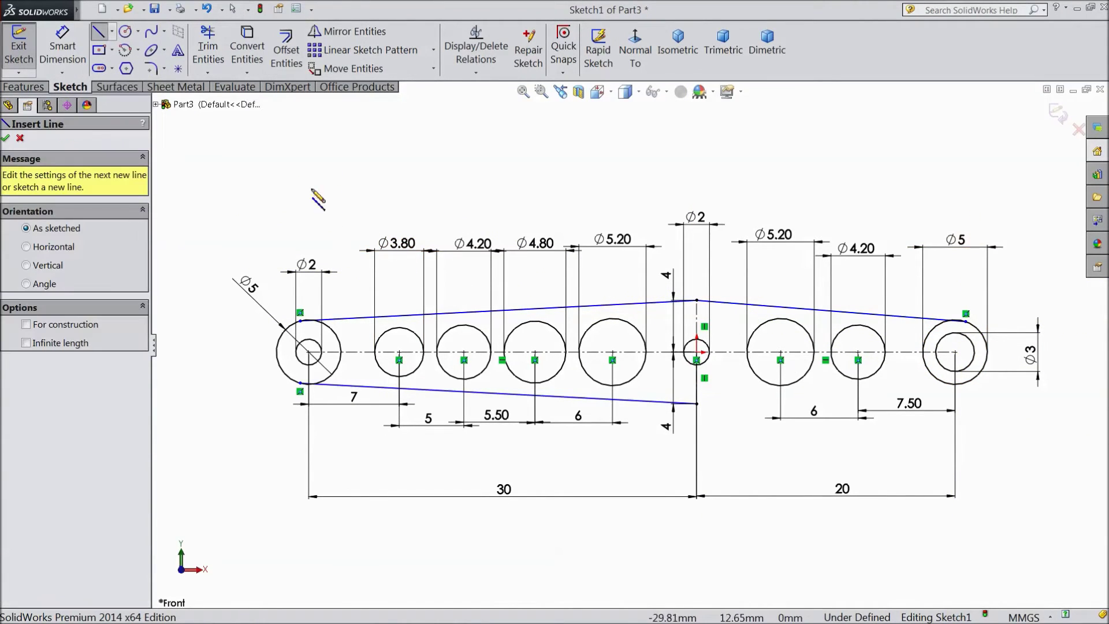
click(697, 404)
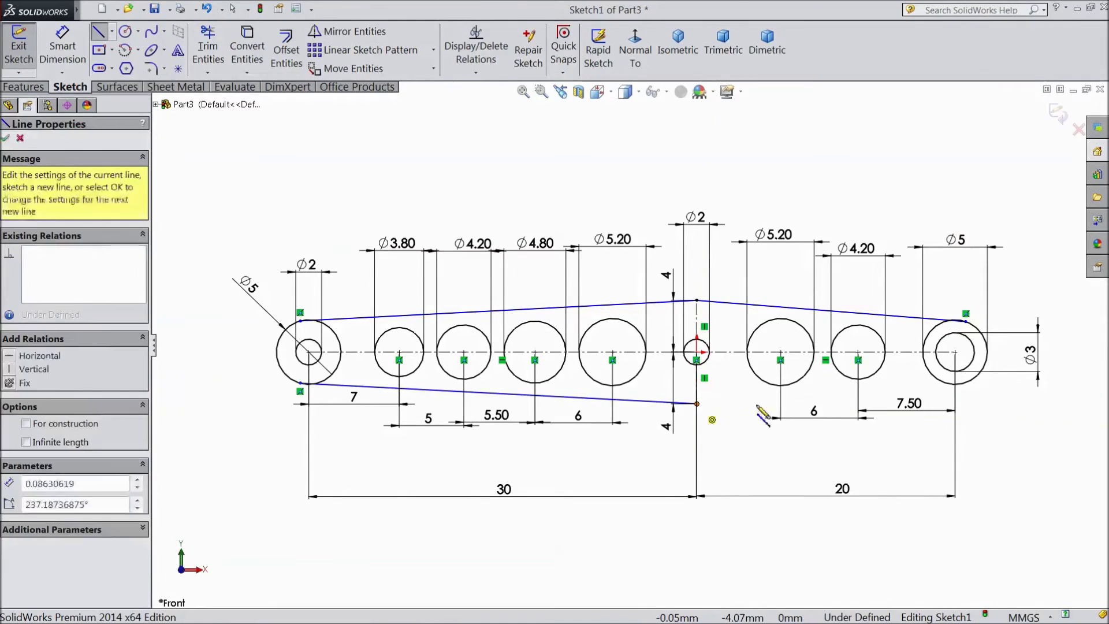
click(974, 379)
key(Escape)
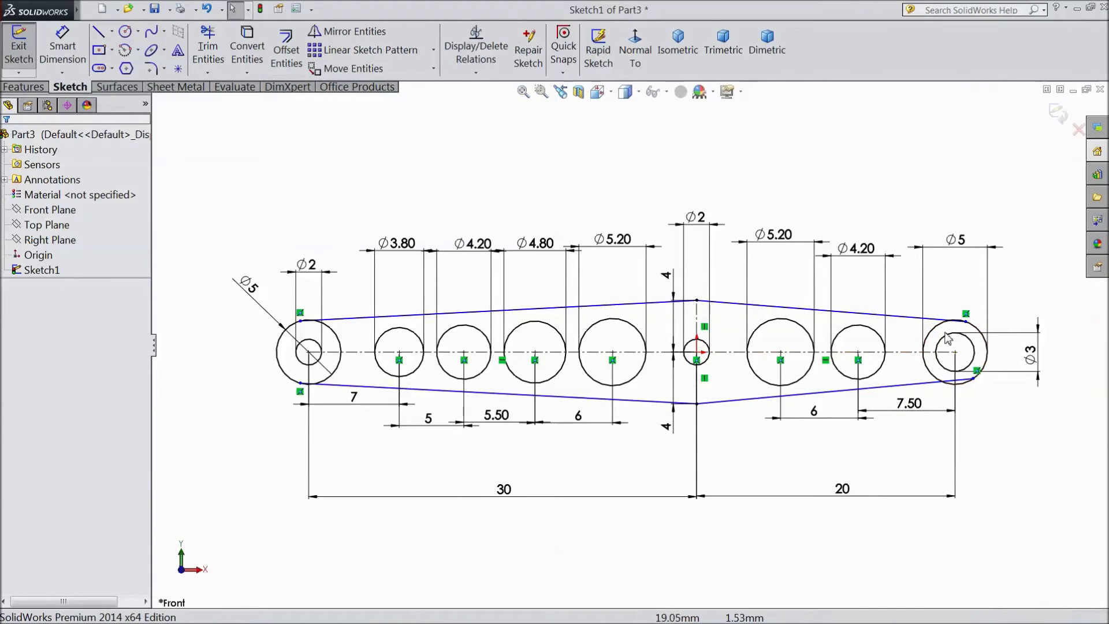
Select the right Ø5 circle with its upper and lower edges, then clear the selection
click(976, 330)
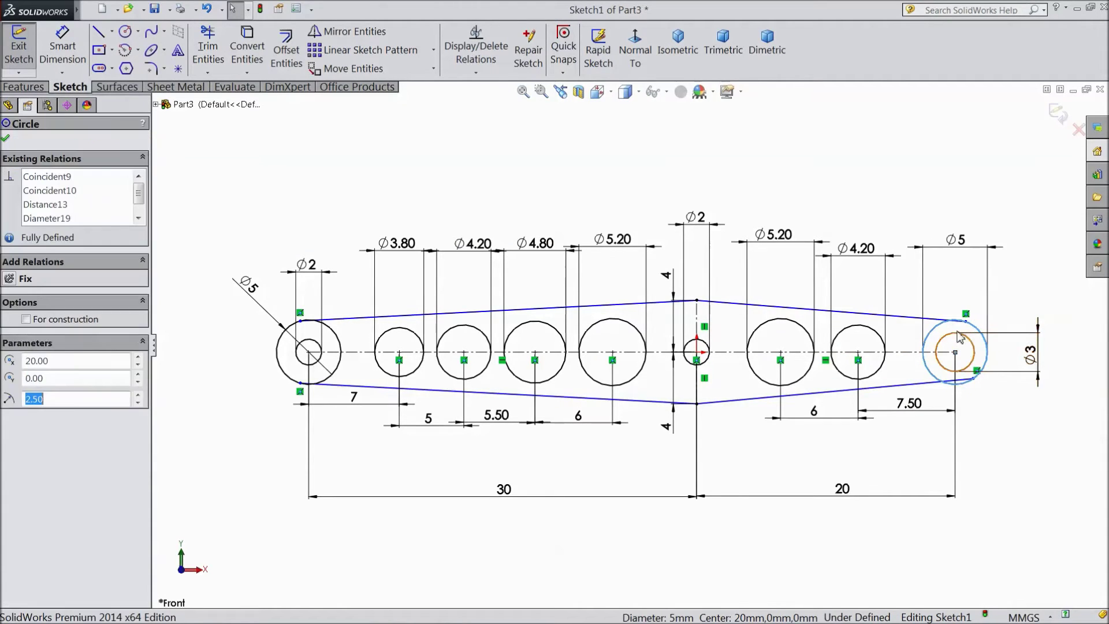
ctrl+click(926, 318)
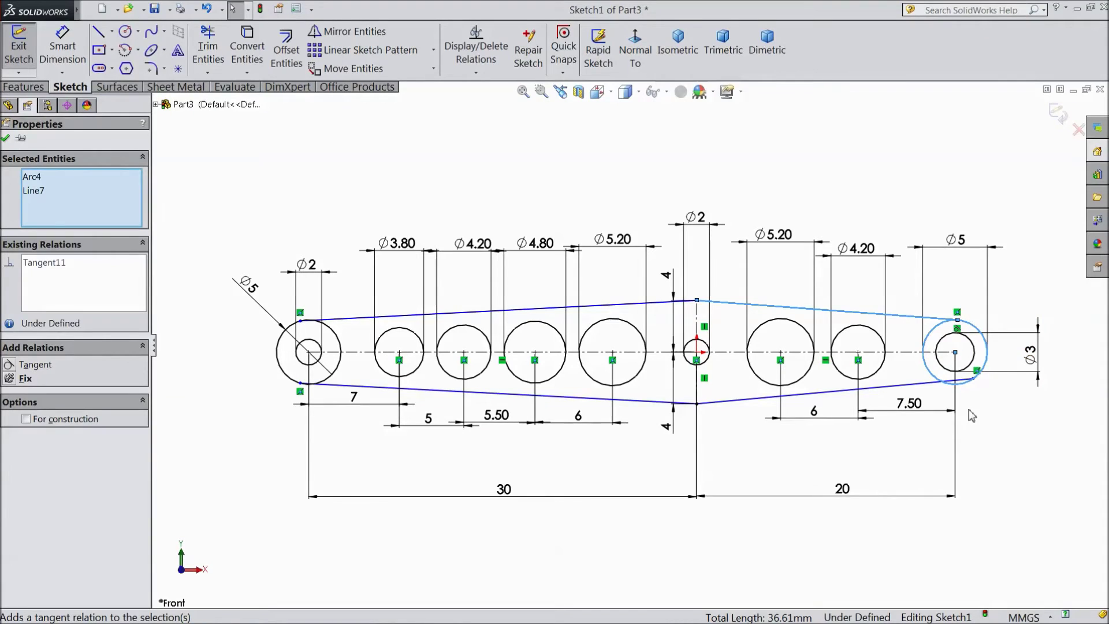
click(986, 434)
click(966, 382)
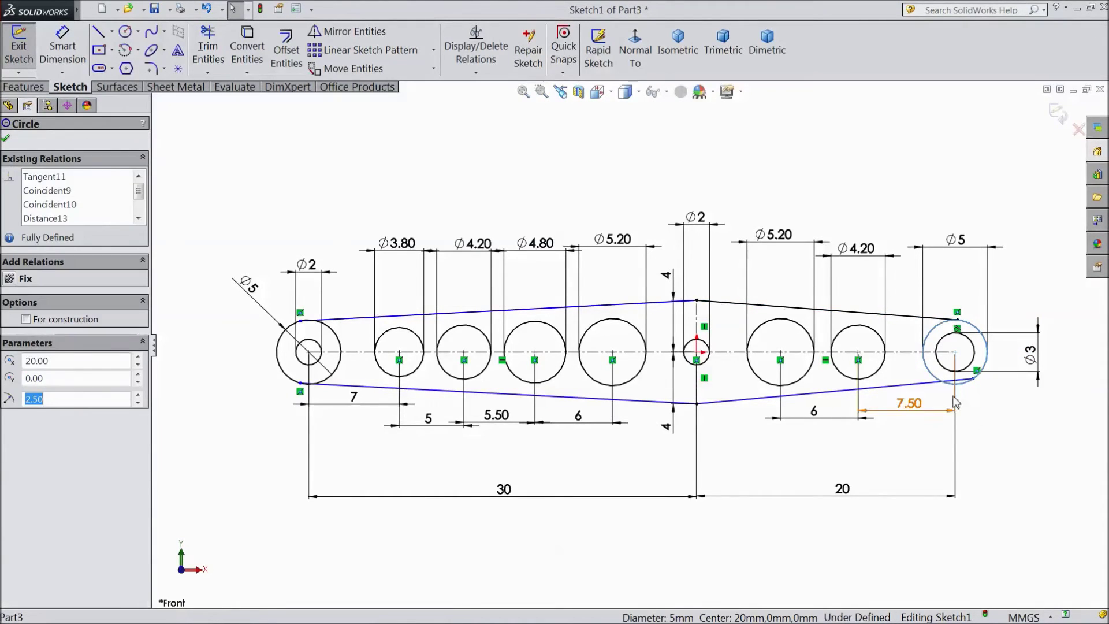
ctrl+click(901, 381)
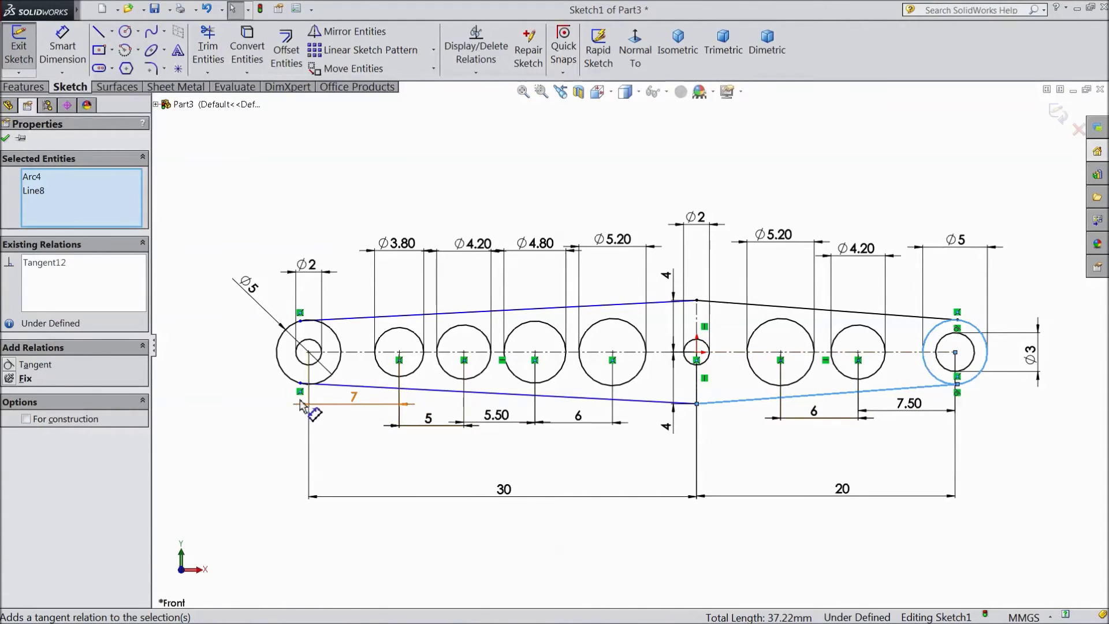
key(Escape)
Make the lower-left and upper slanted edges tangent to the left Ø5 circle
click(339, 392)
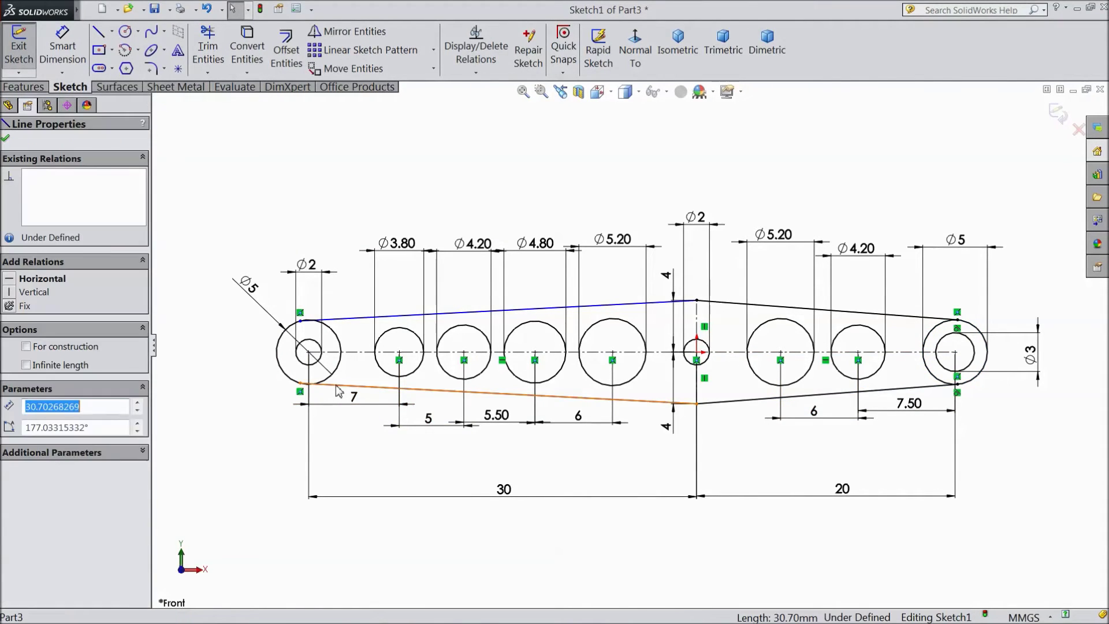
ctrl+click(336, 378)
click(363, 330)
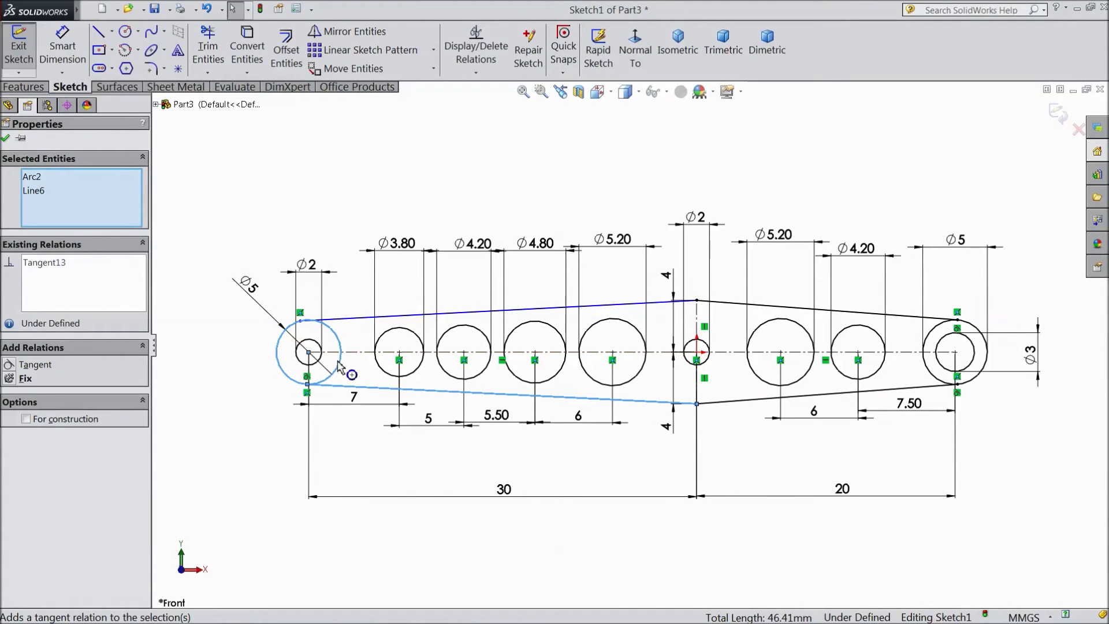
click(348, 318)
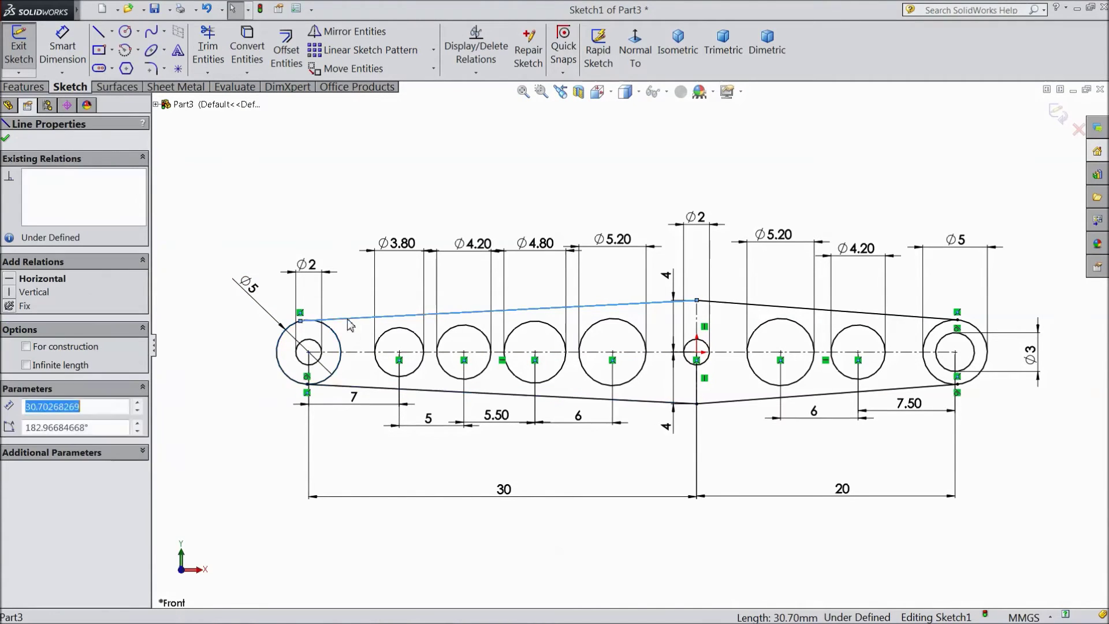
ctrl+click(340, 356)
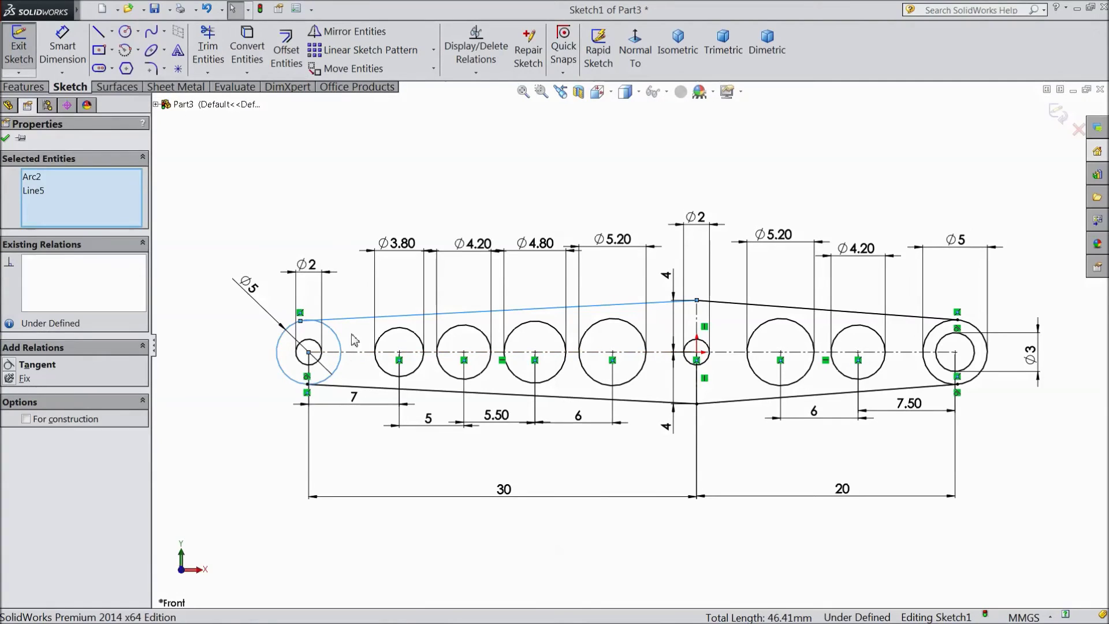
click(370, 304)
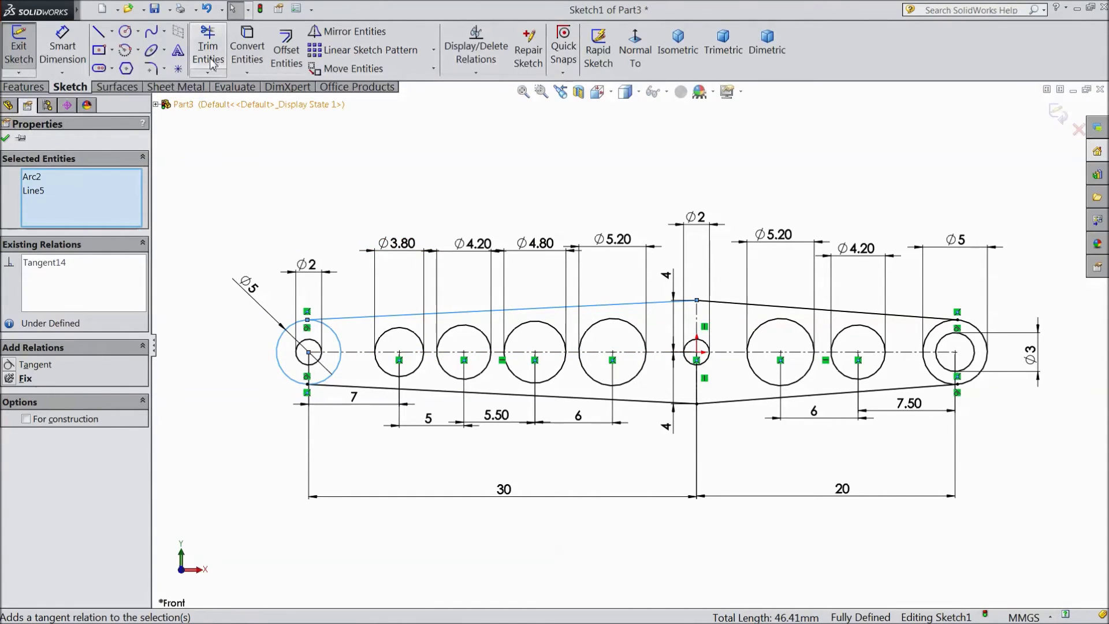
click(5, 139)
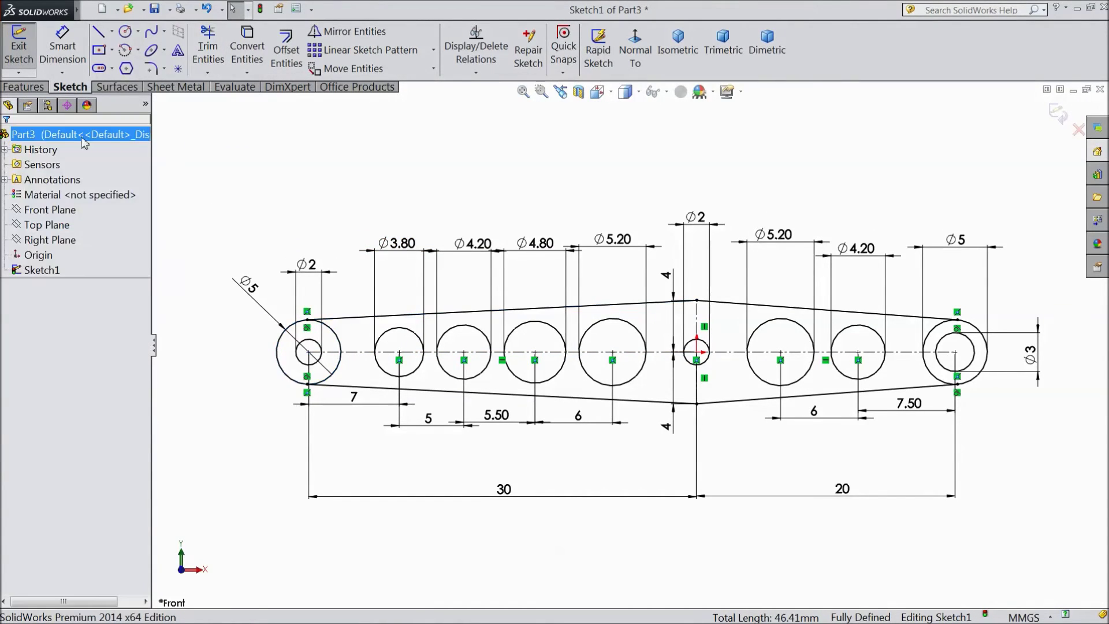
click(208, 50)
Power-trim the inner arcs of the left and right Ø5 circles for rounded ends
drag(341, 369, 340, 344)
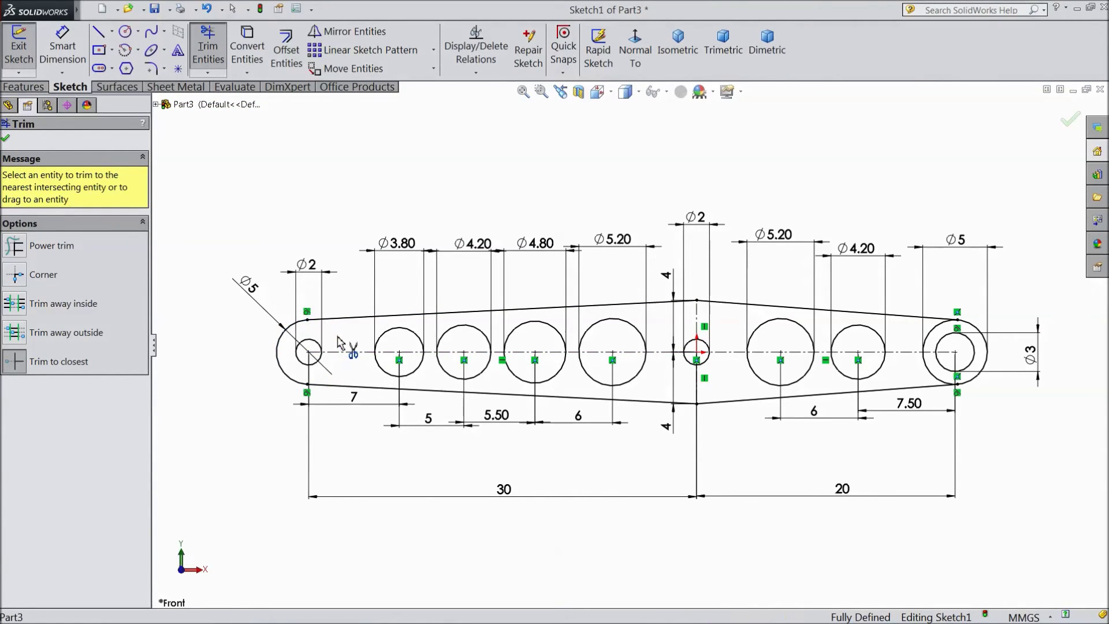
drag(933, 376, 930, 336)
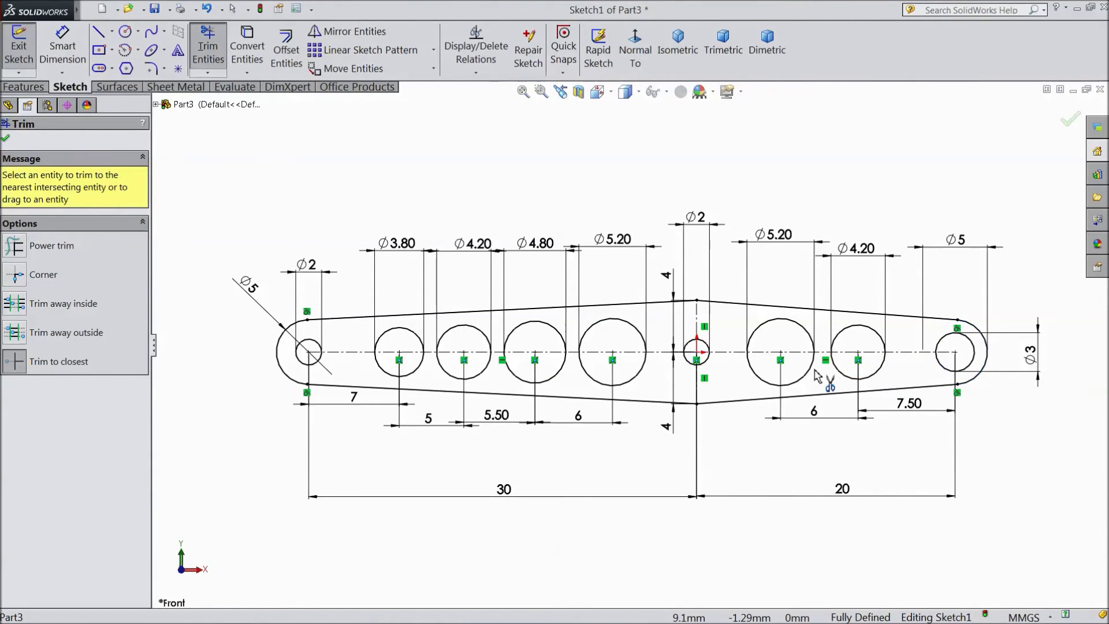
click(6, 139)
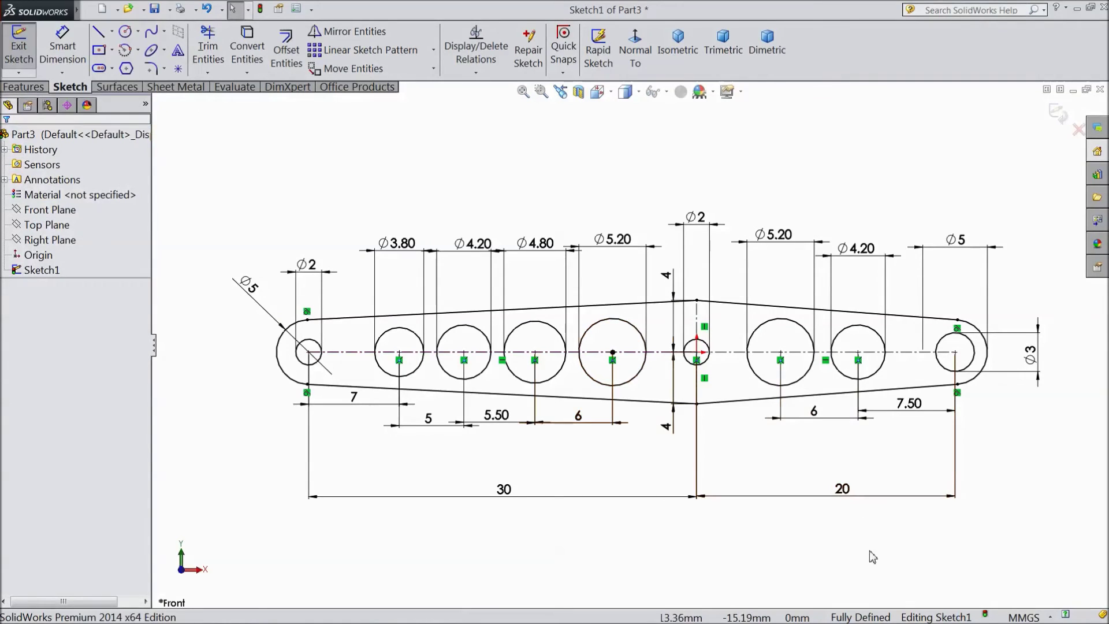
click(23, 87)
Extrude the outline sketch Mid Plane to a 2 mm depth as Boss-Extrude1
click(26, 49)
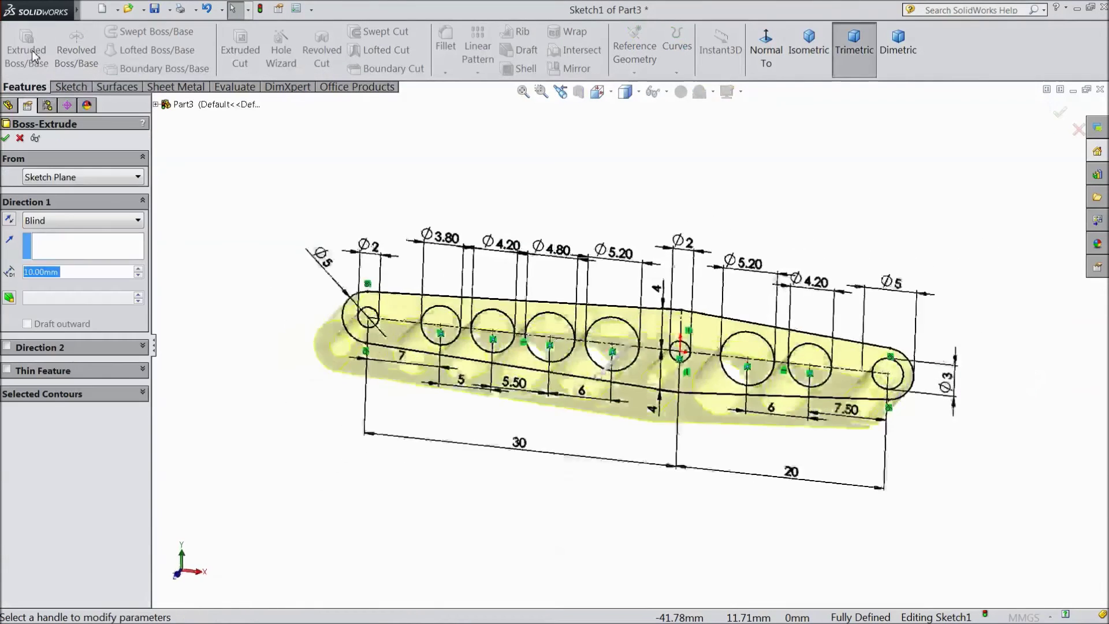
click(56, 226)
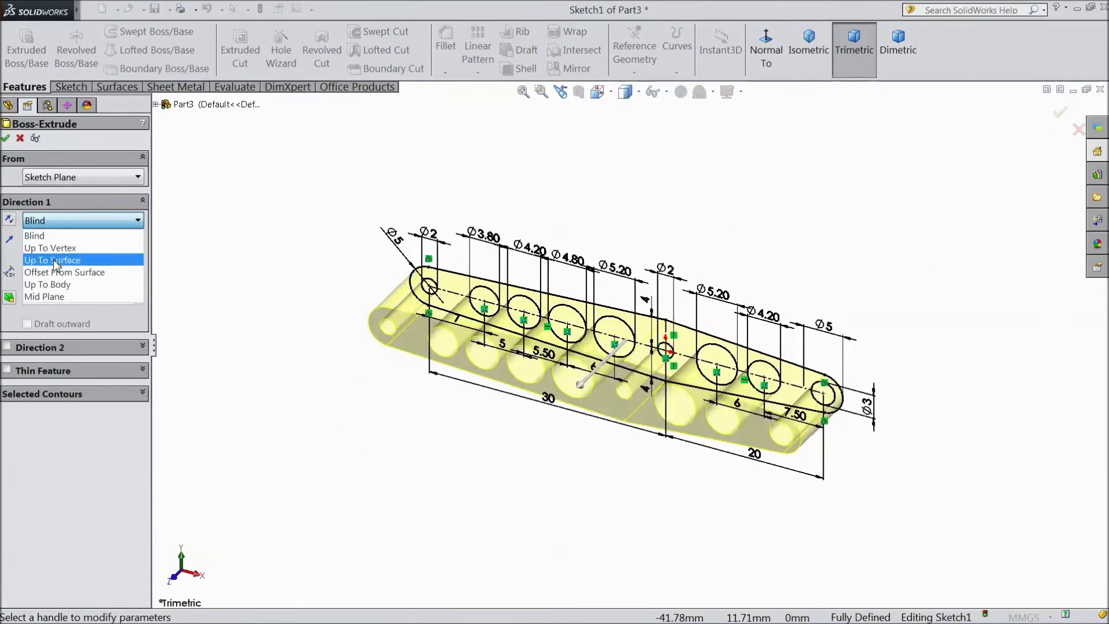
click(58, 305)
text(2)
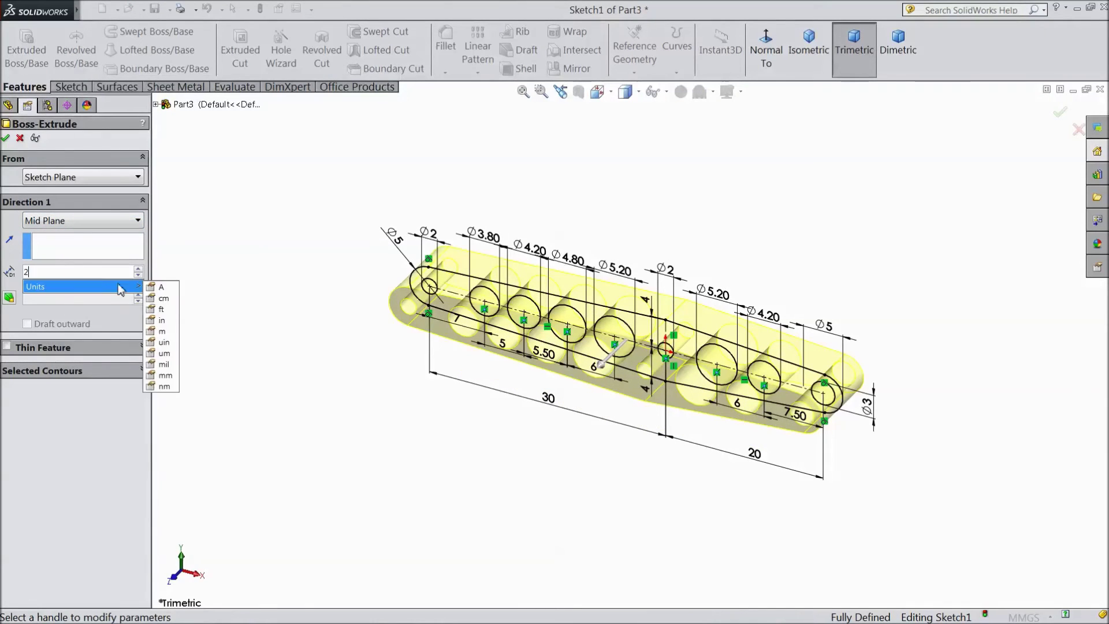
key(Return)
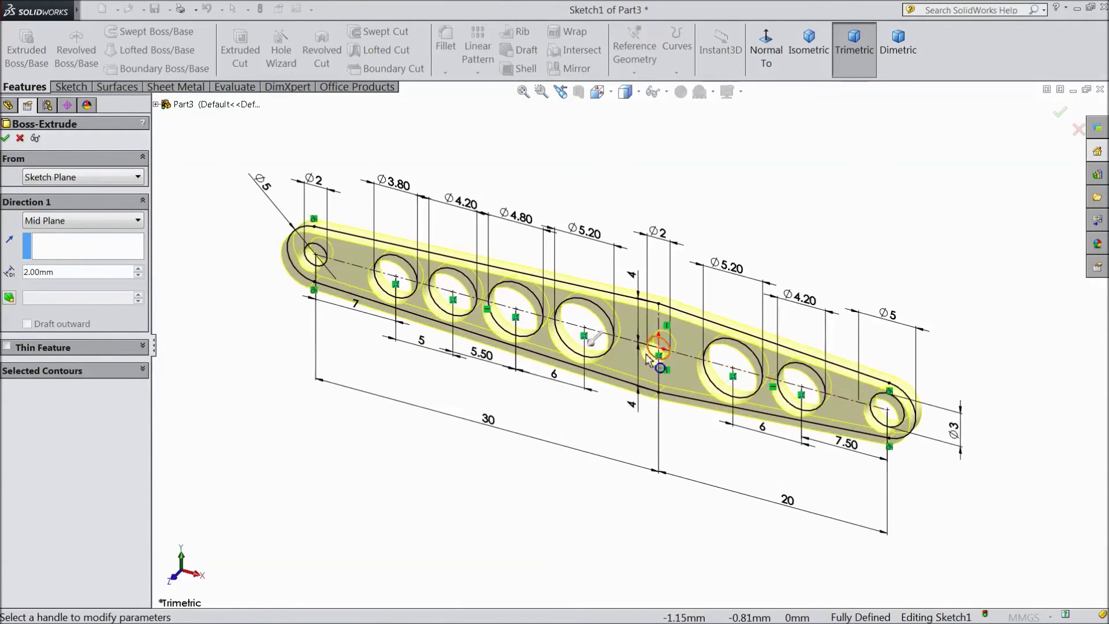
scroll(664, 361, down, 2)
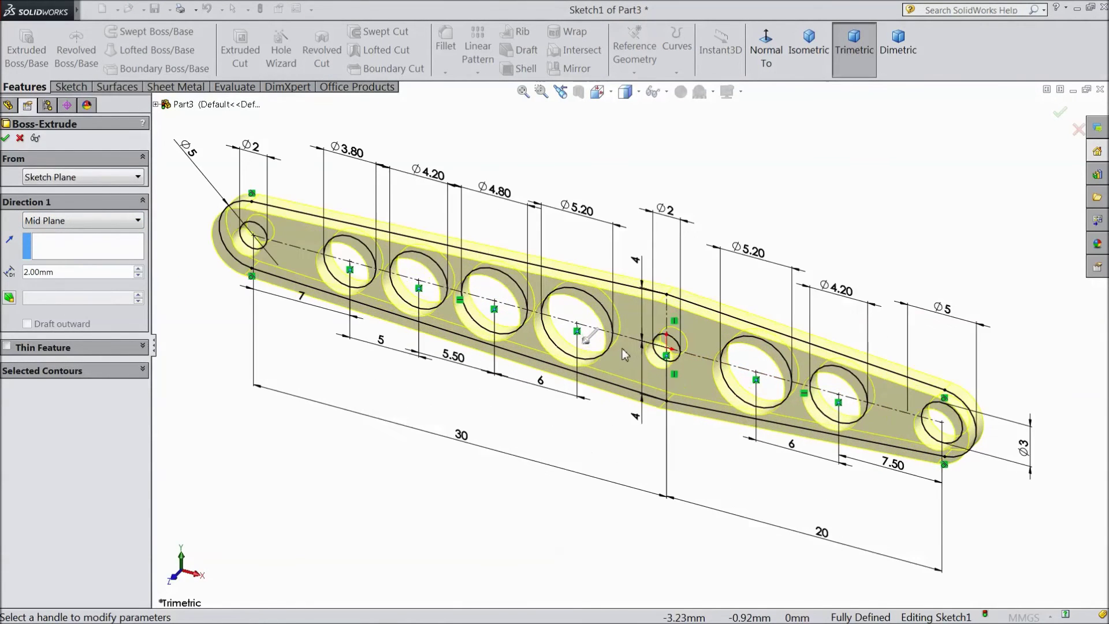
click(6, 139)
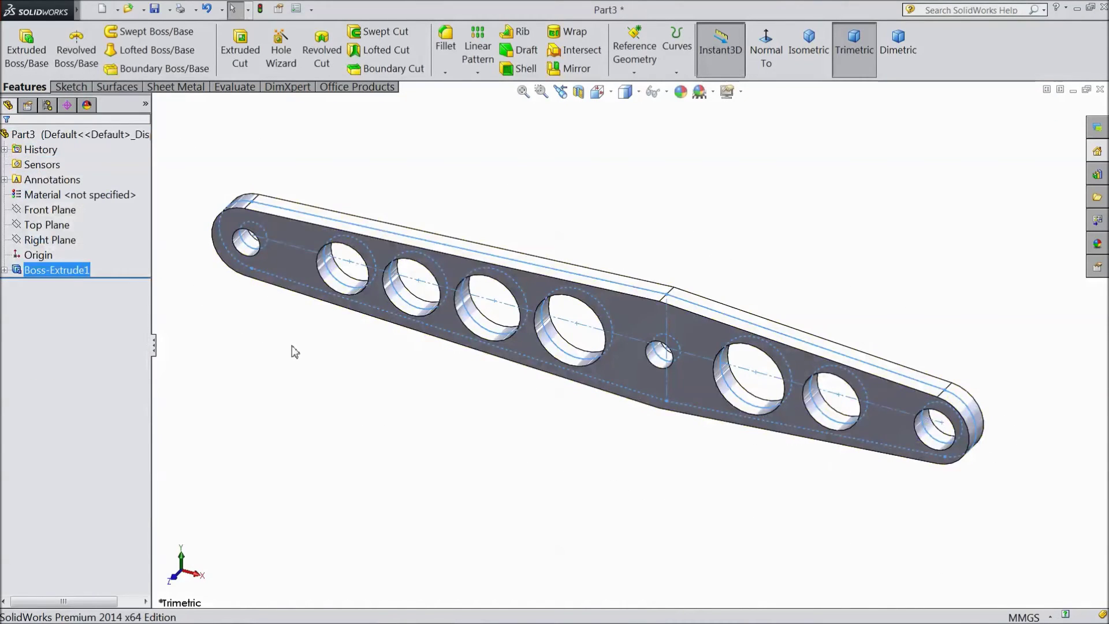
Start a 0.10 mm × 45° chamfer and select the plate's front and back faces
click(447, 75)
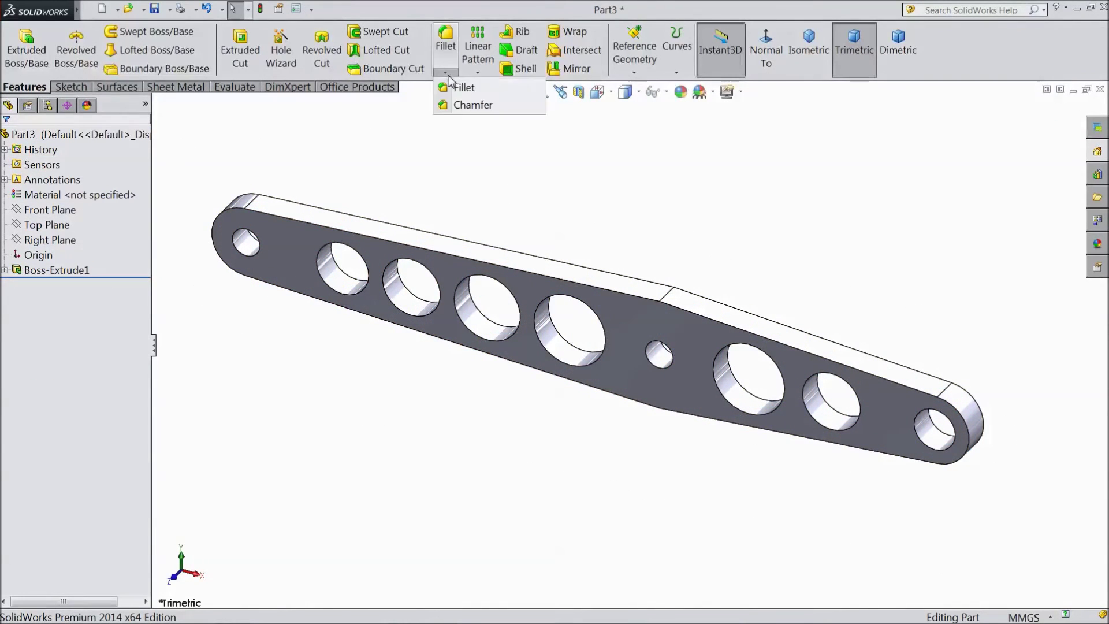
click(466, 105)
text(0.1)
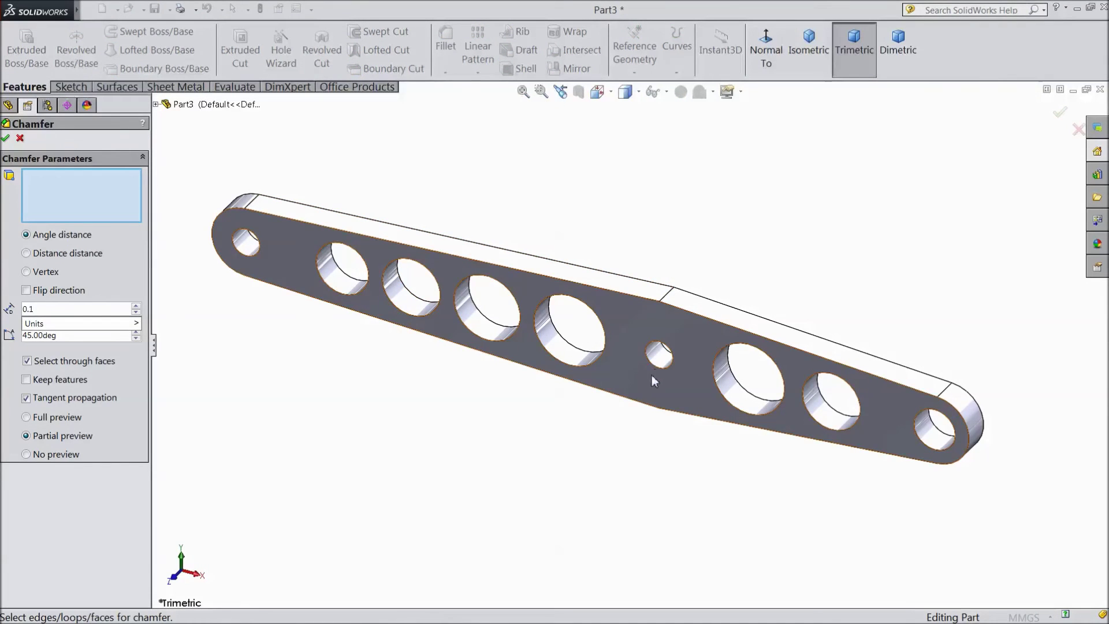
click(650, 382)
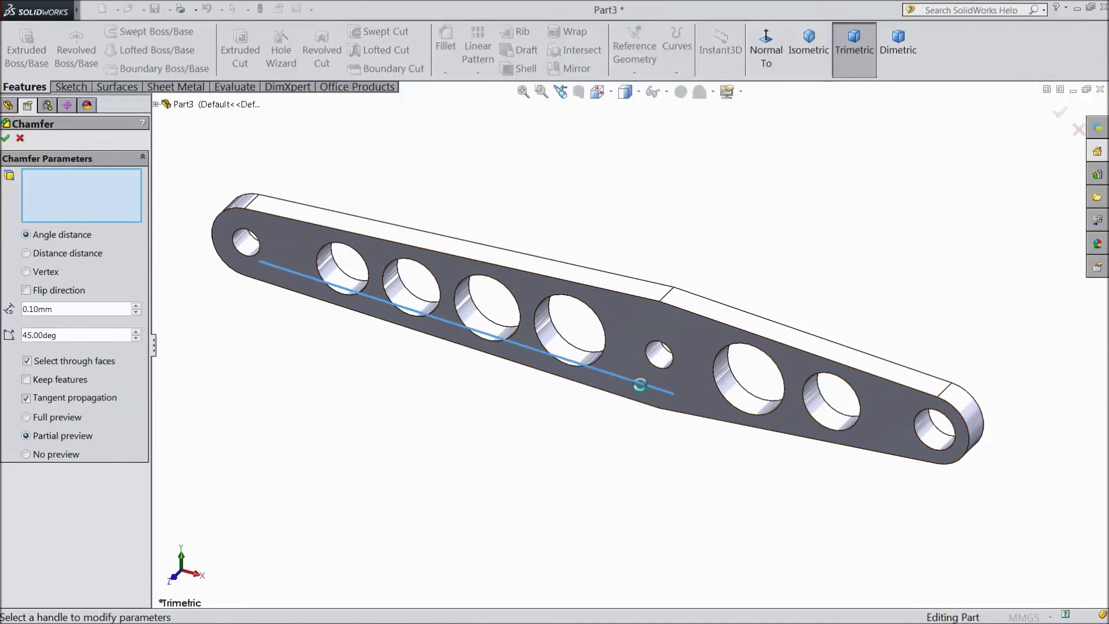
click(645, 398)
middle_drag(647, 403, 563, 306)
click(538, 334)
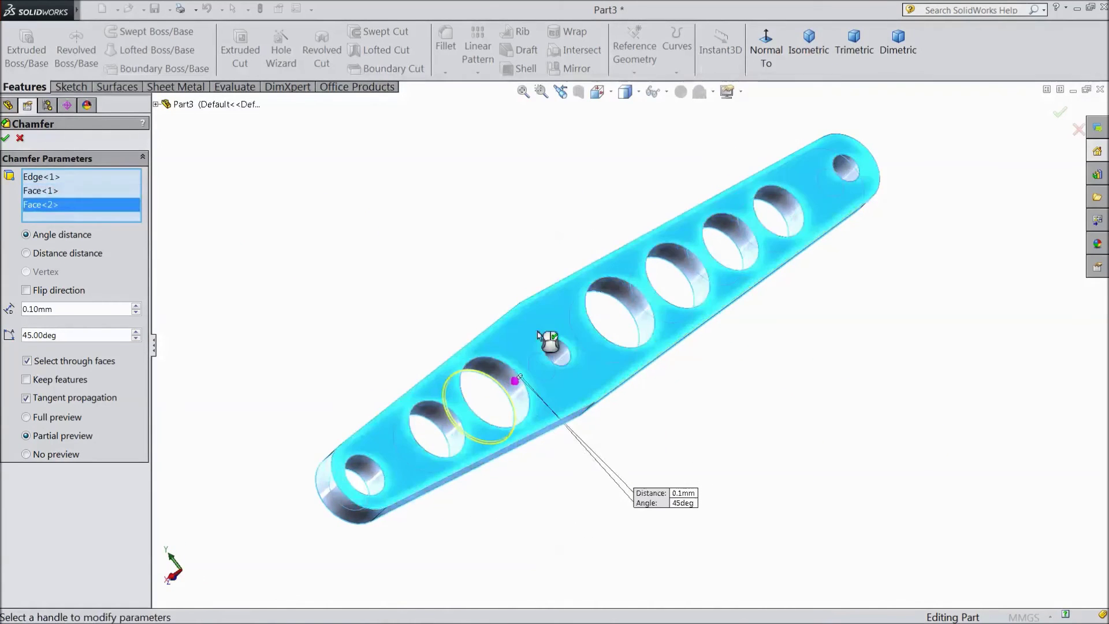
Remove the stray edge from the chamfer list and apply Chamfer1
click(28, 176)
right_click(29, 176)
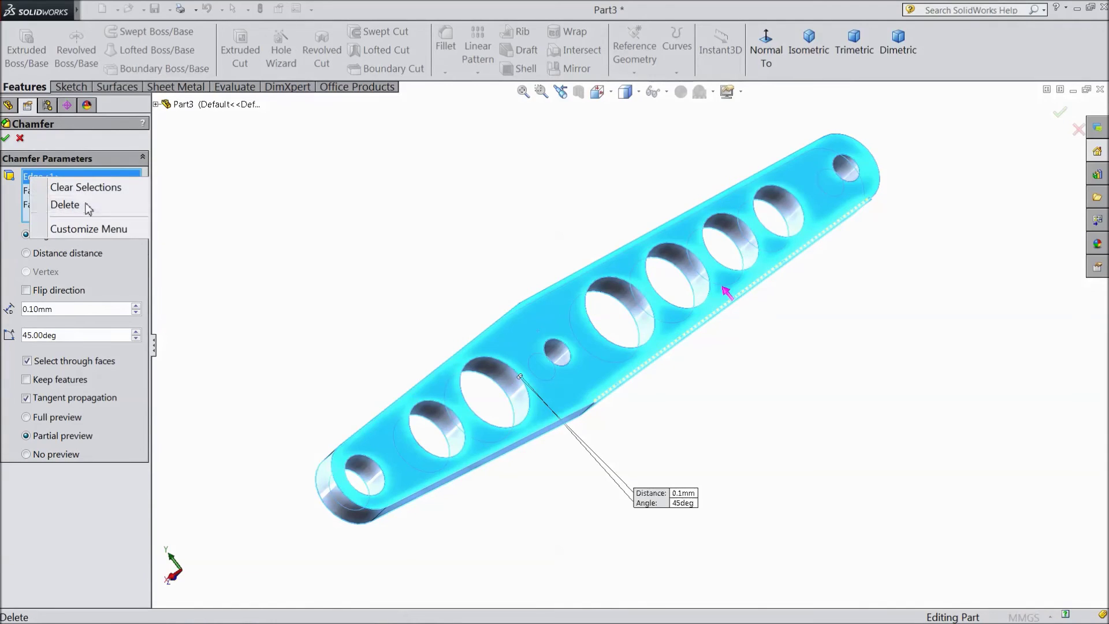
click(65, 205)
click(7, 136)
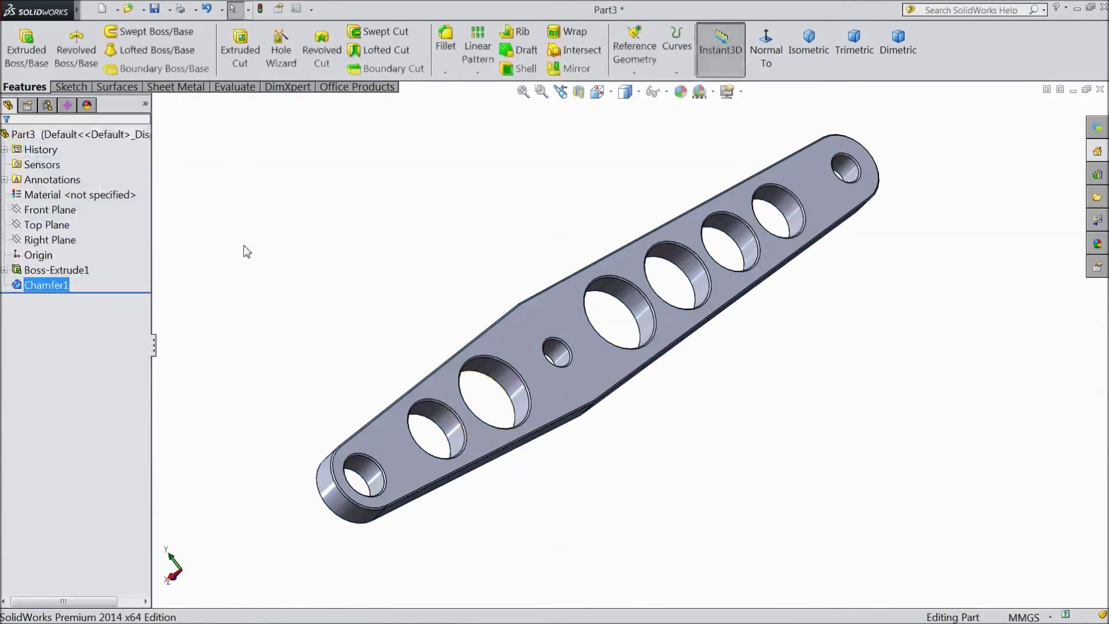
middle_drag(303, 270, 455, 227)
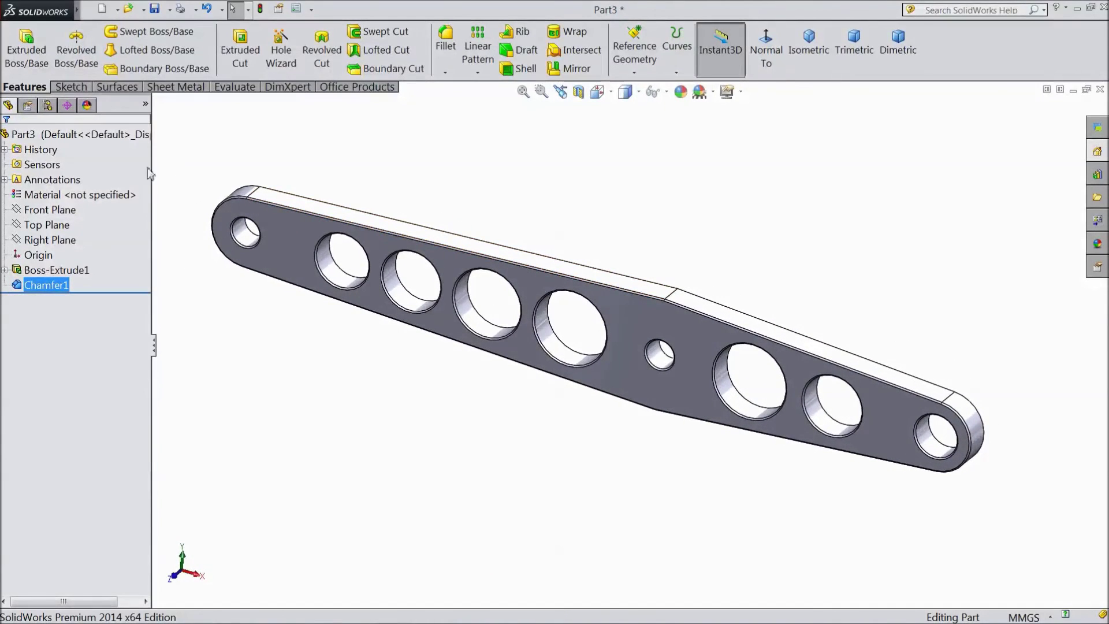
click(110, 135)
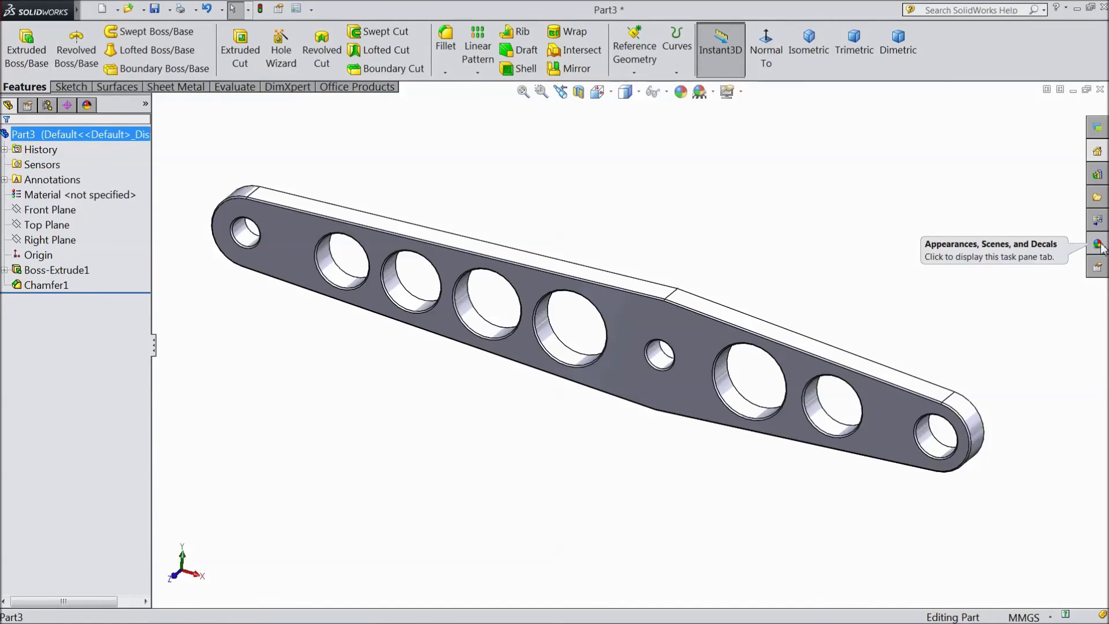
Apply the Metal > Copper polished copper appearance to the whole link plate
click(1096, 243)
click(968, 147)
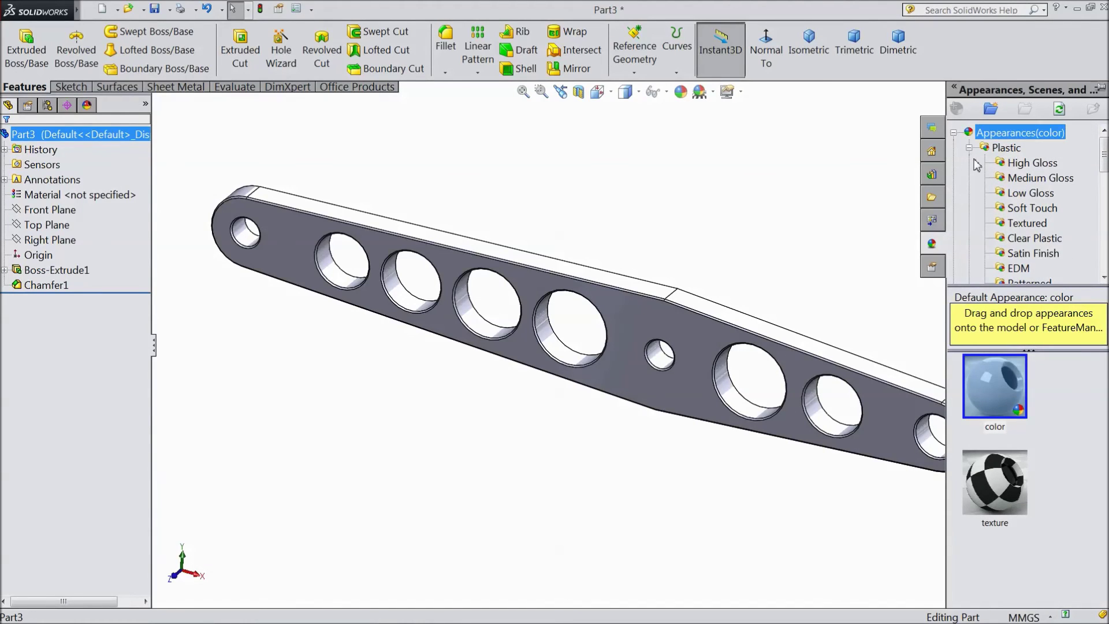
click(969, 148)
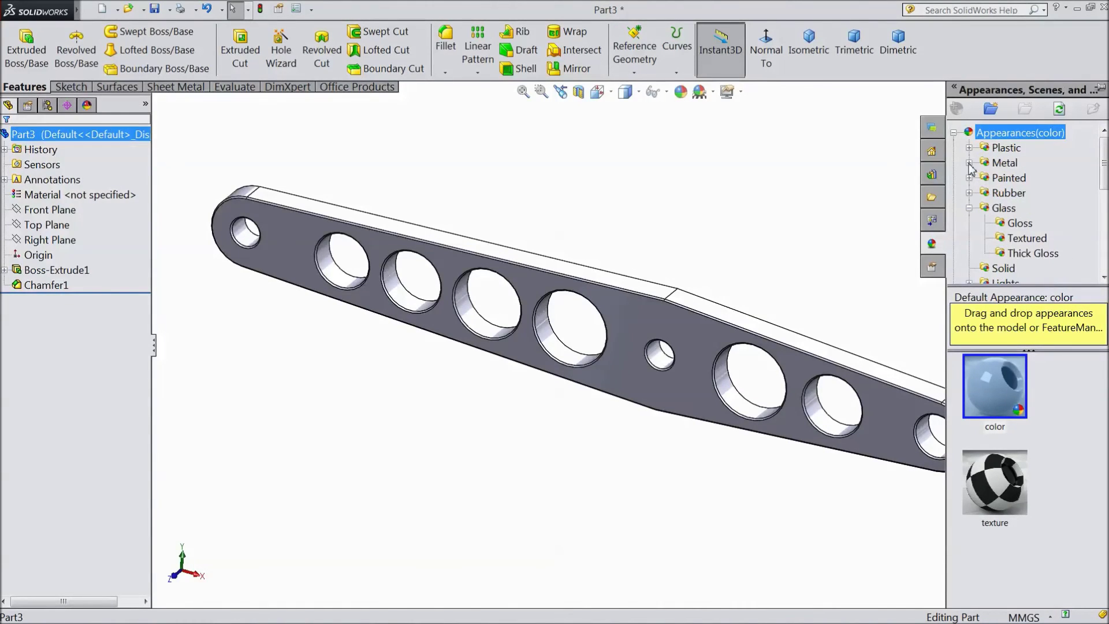
click(969, 163)
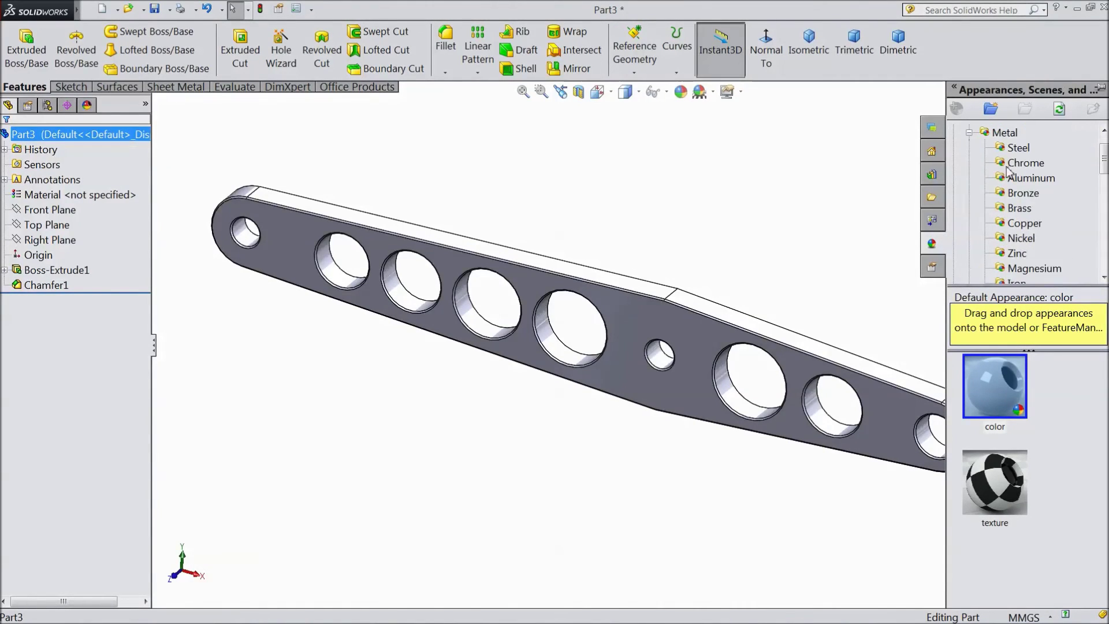
click(1023, 224)
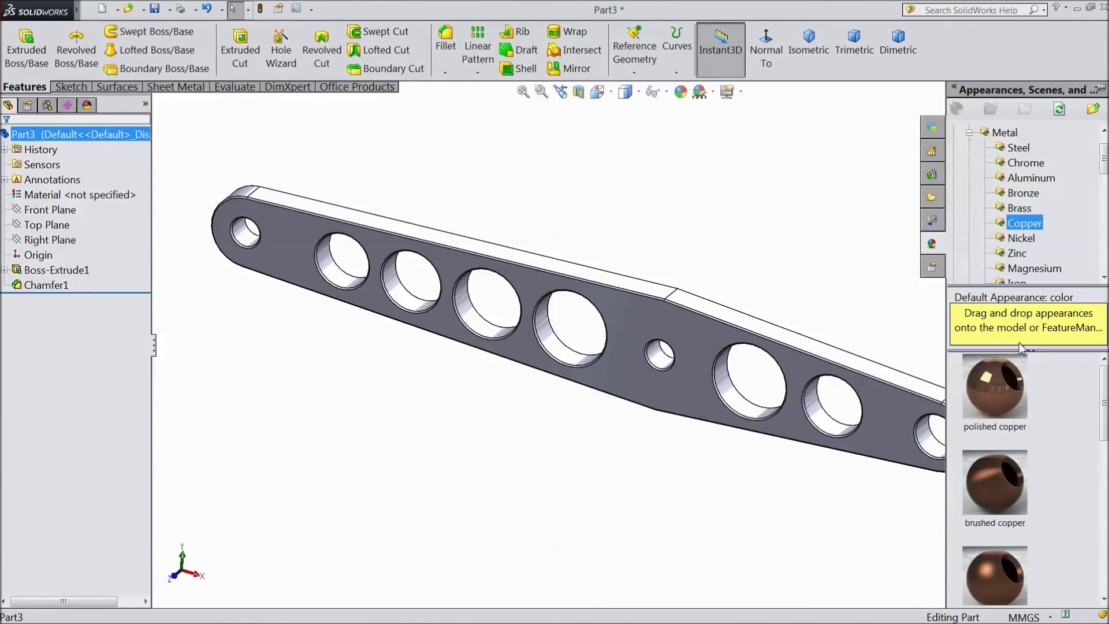
double_click(1005, 410)
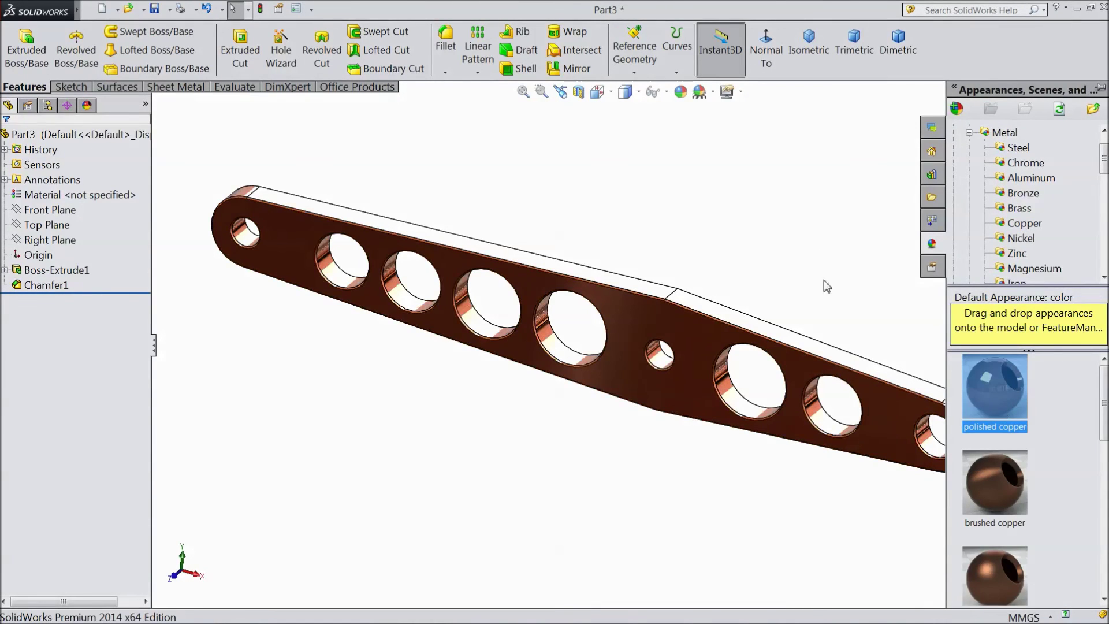